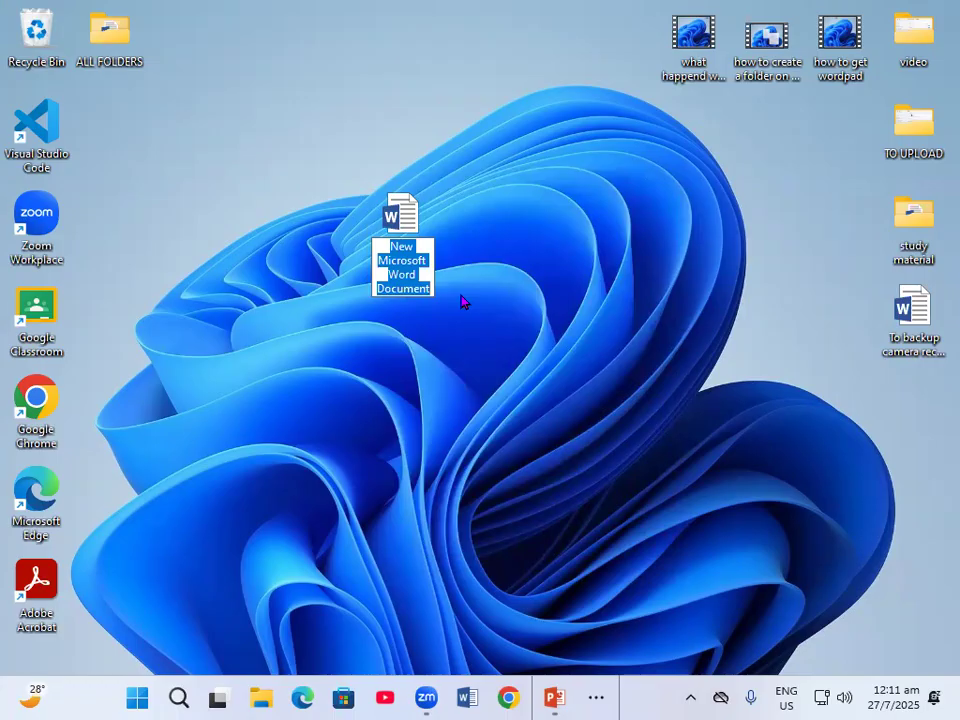
- Name the new Word document on the desktop PROJECT
text(PROJ)
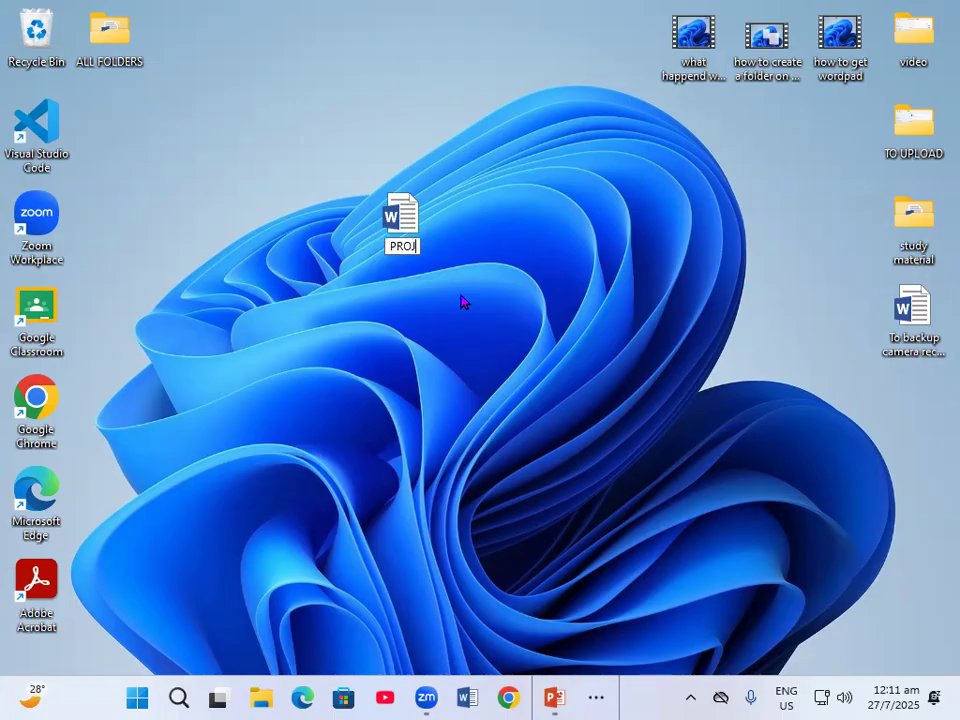
text(ECT)
key(Return)
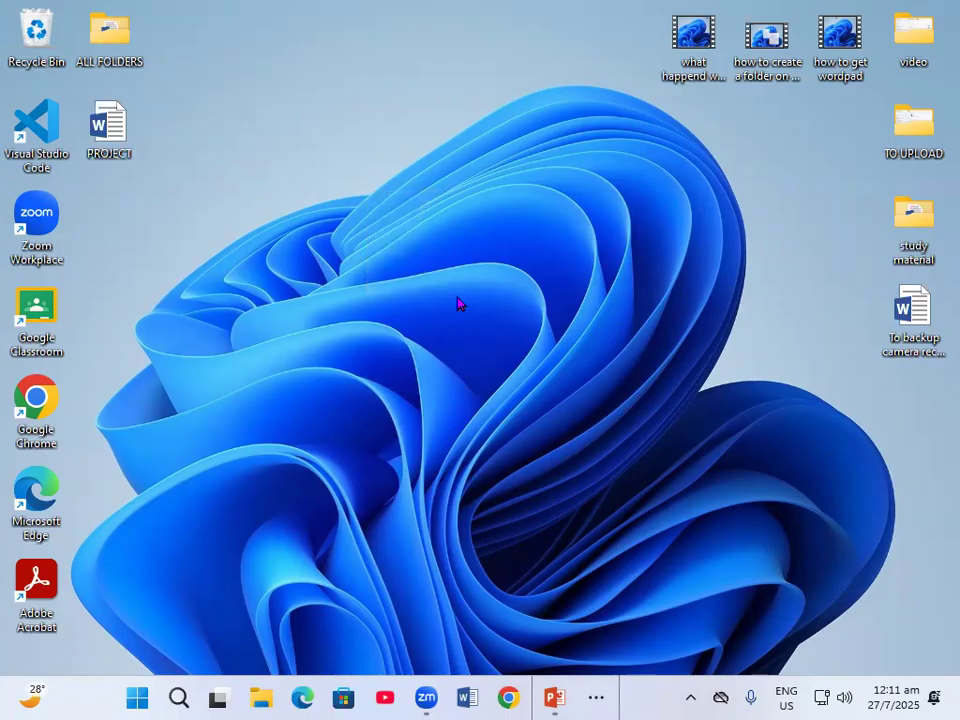
- Check the task list slide in PowerPoint and open the desktop document PROJECT in Word, dismissing the activation wizard
click(551, 697)
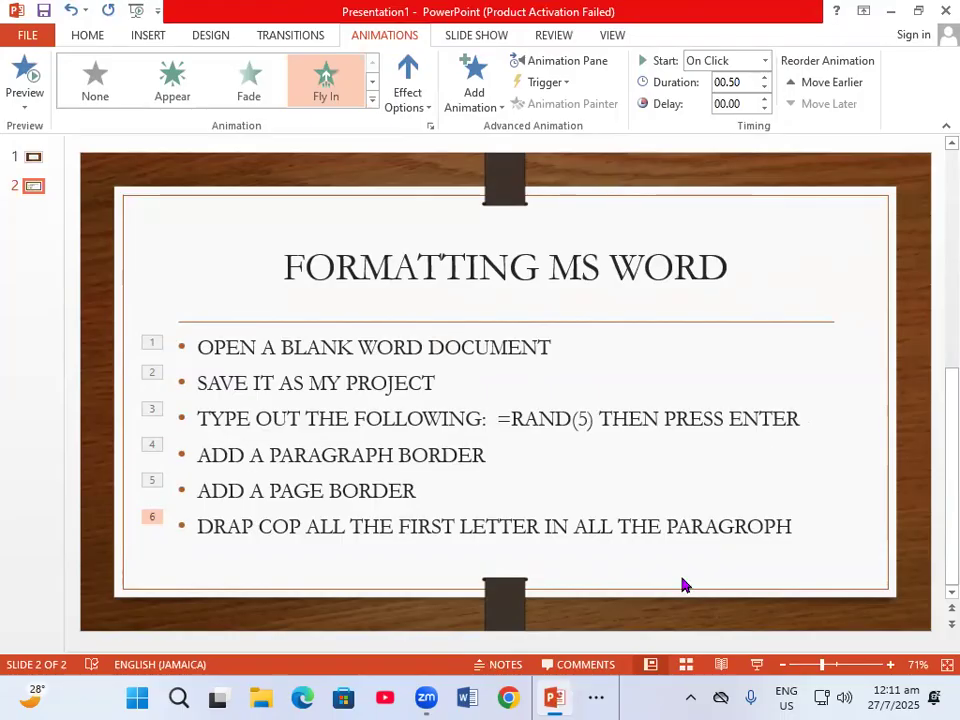
click(890, 10)
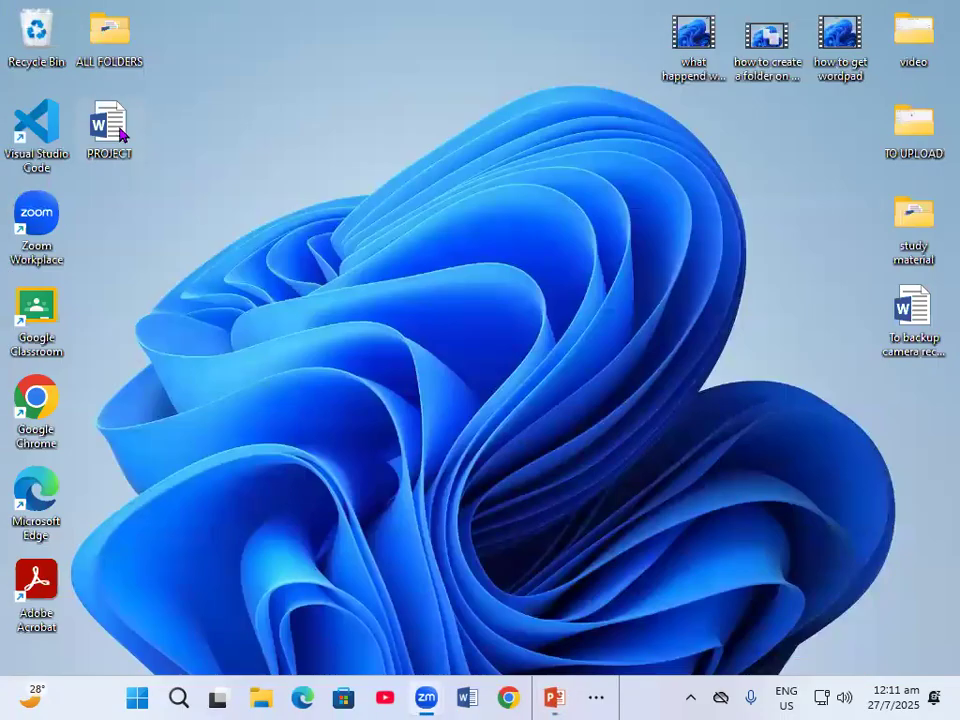
right_click(121, 131)
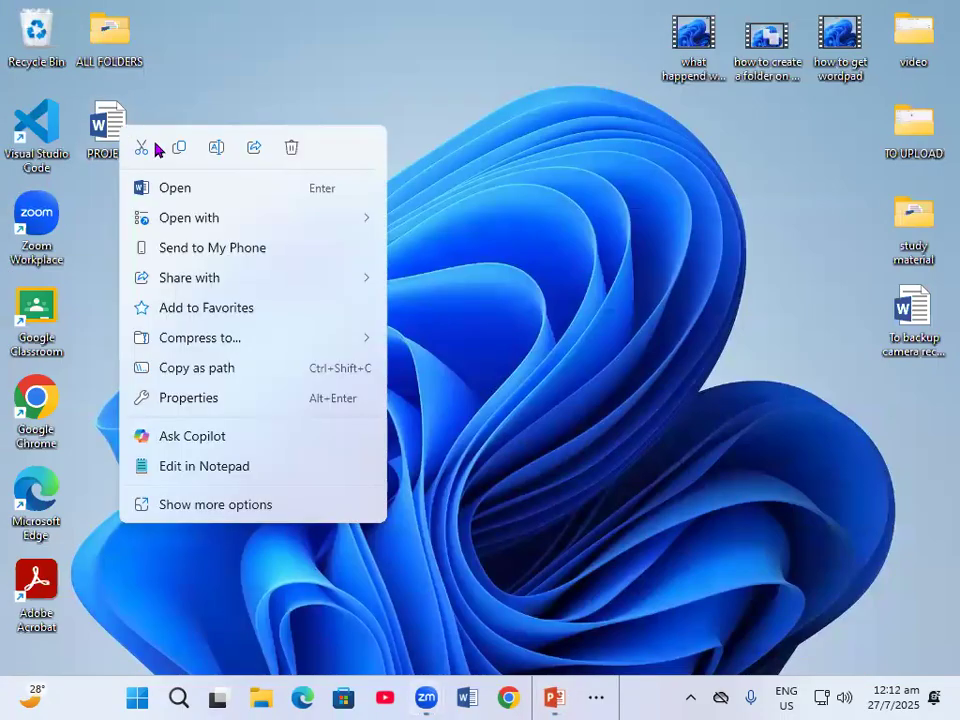
click(181, 196)
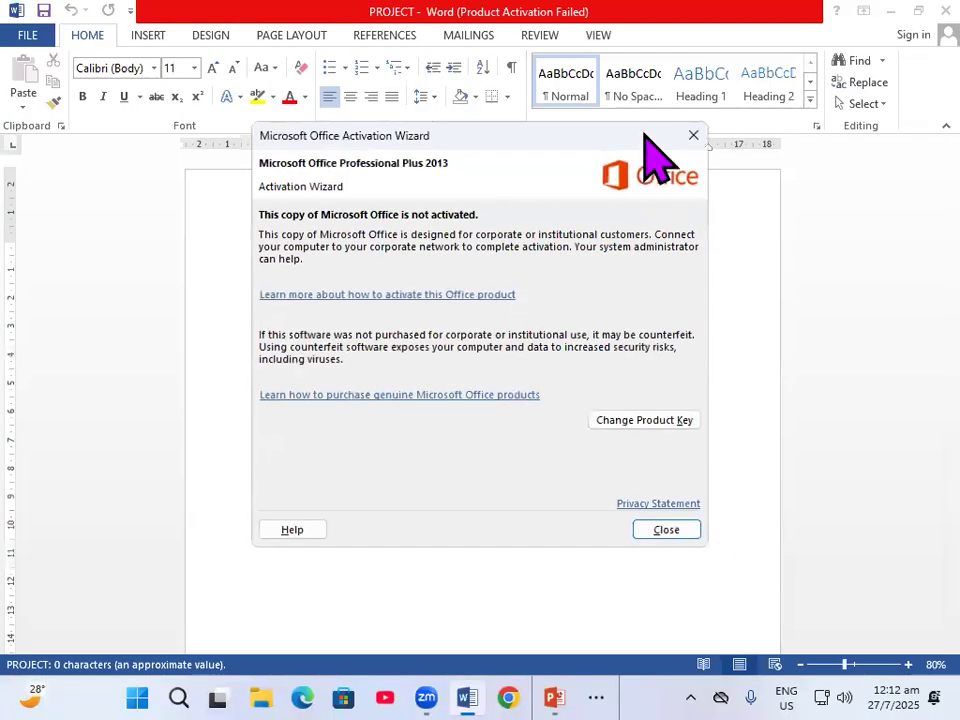
click(692, 135)
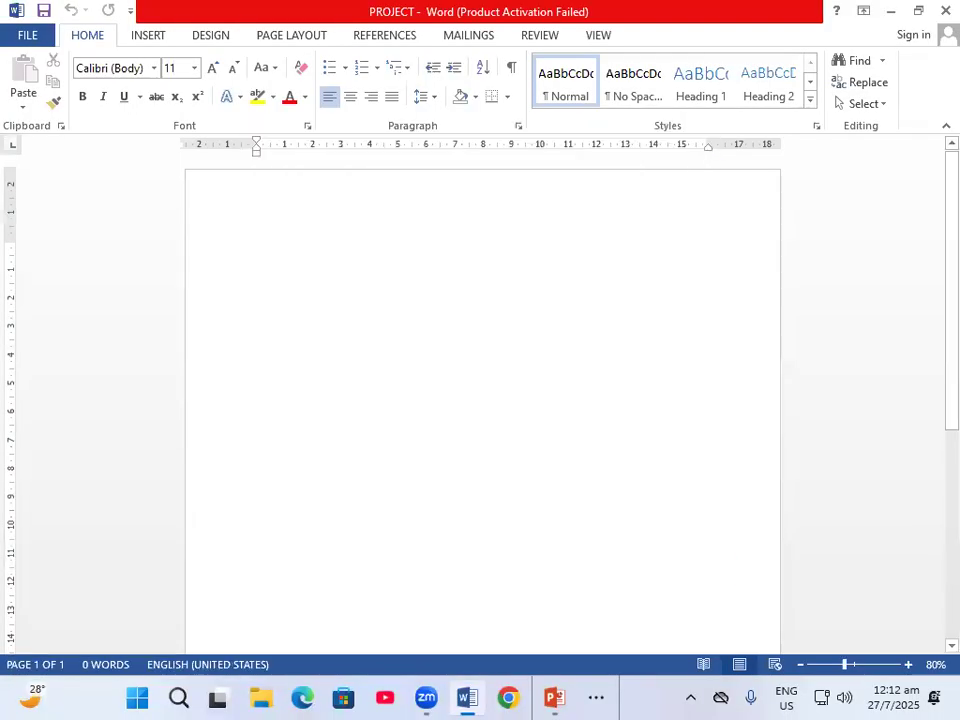
- Fill the blank page with five paragraphs of sample text using =RAND(5), with the zoom at 100%
text(=)
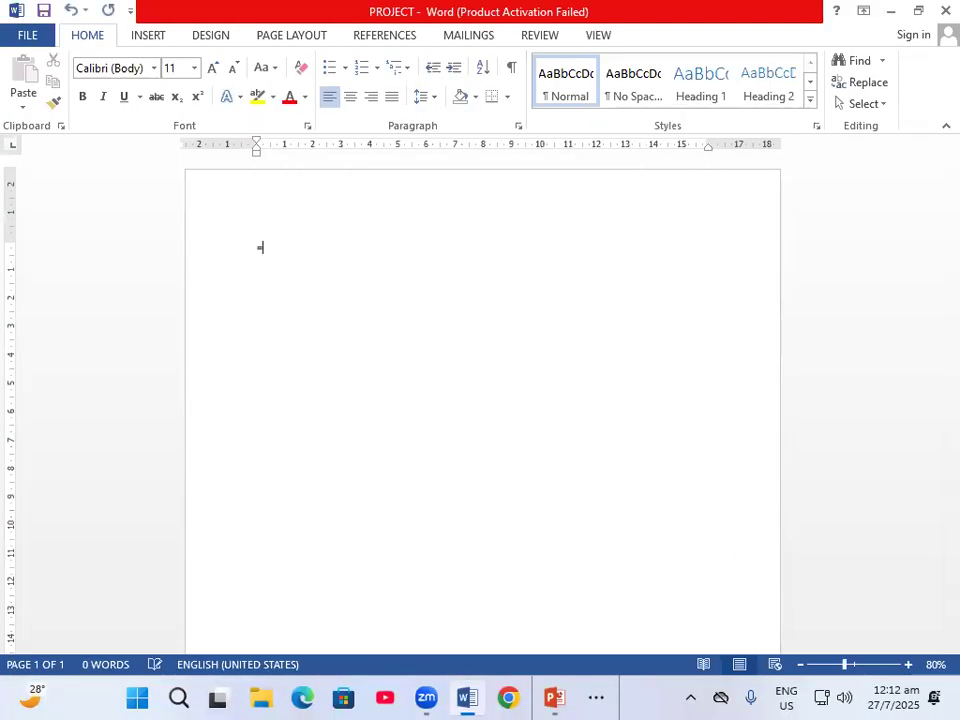
click(908, 664)
click(907, 664)
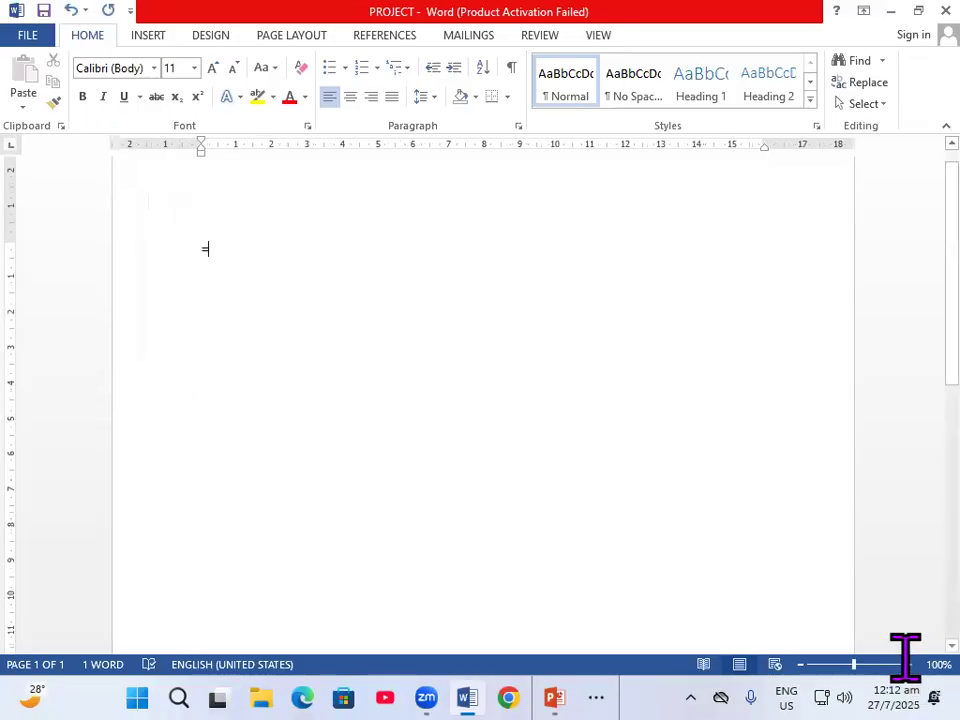
text(RAND(5)
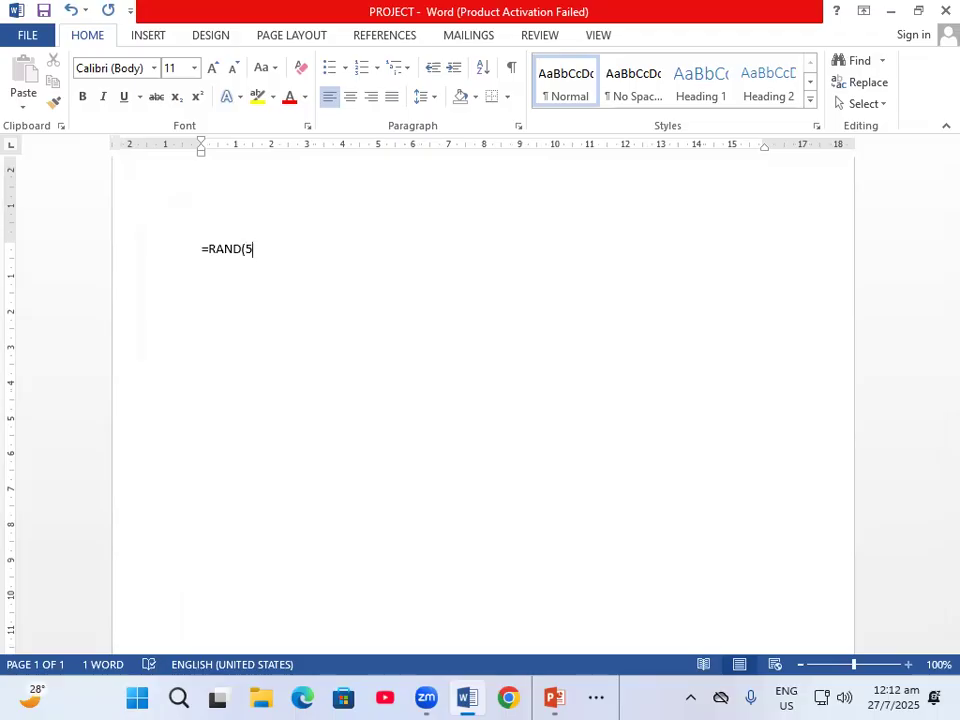
key(Return)
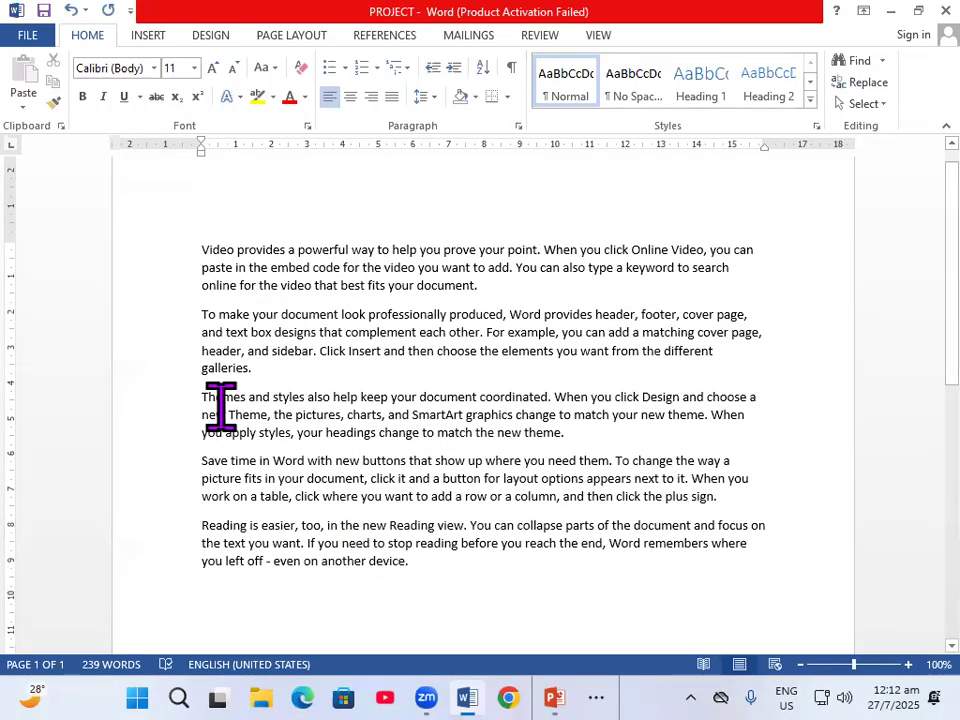
- Consult the PowerPoint task slide and add outside borders to the third paragraph, "Themes and styles", in the Word document
mouse_move(555, 697)
click(541, 635)
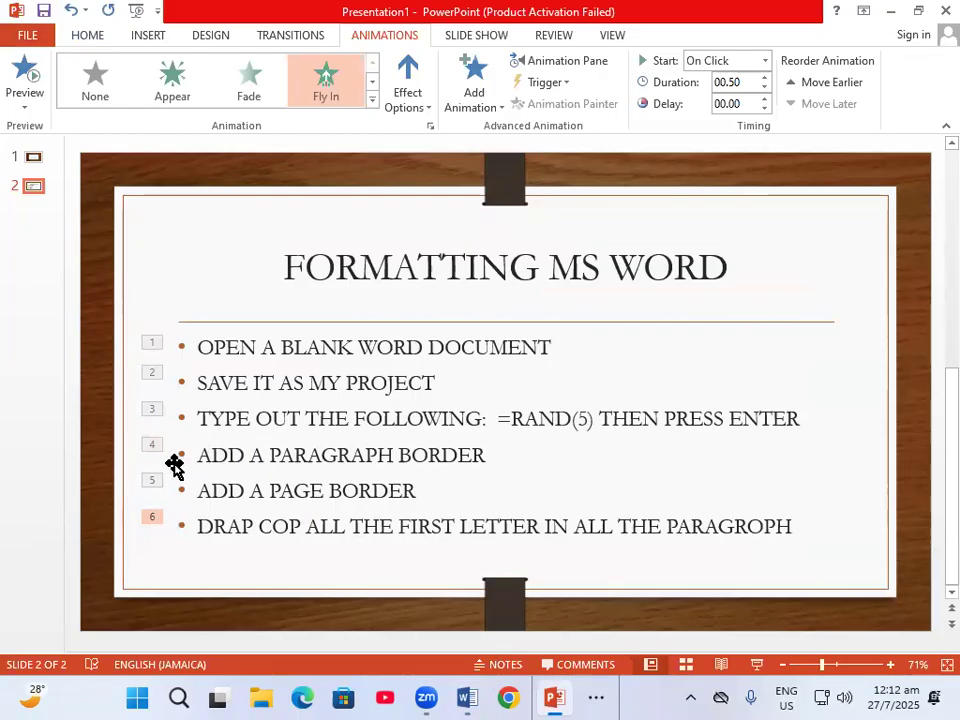
click(466, 699)
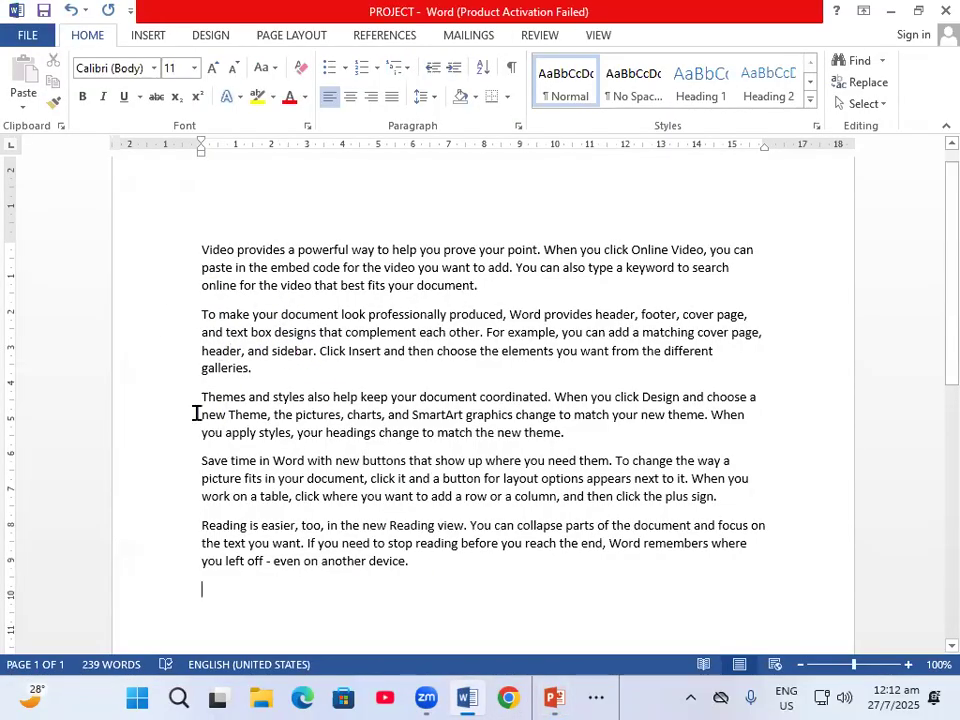
drag(201, 396, 566, 437)
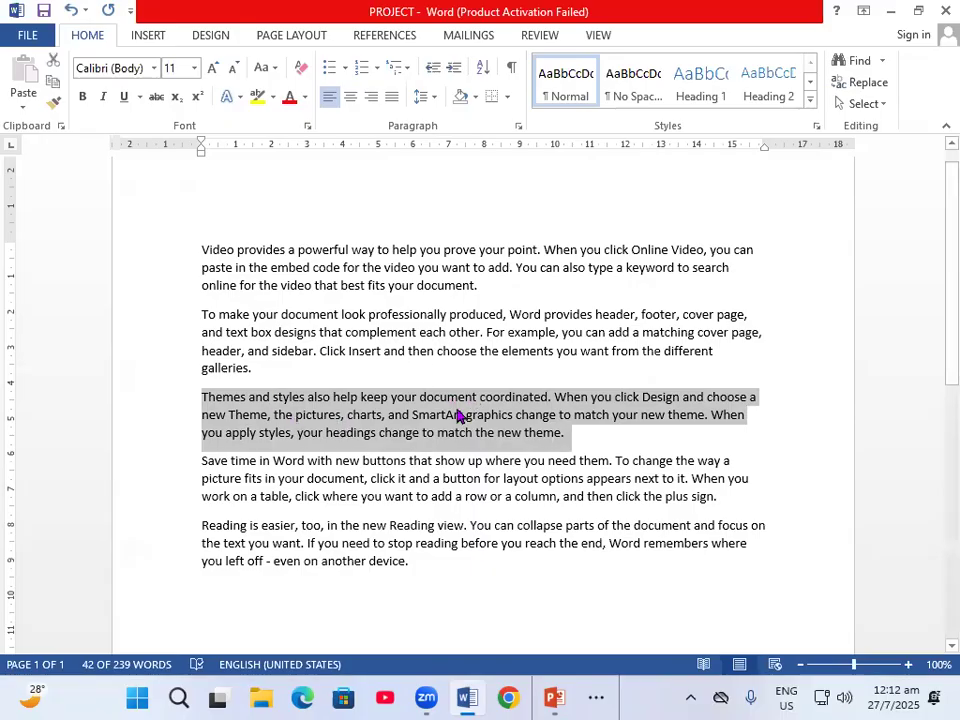
click(508, 98)
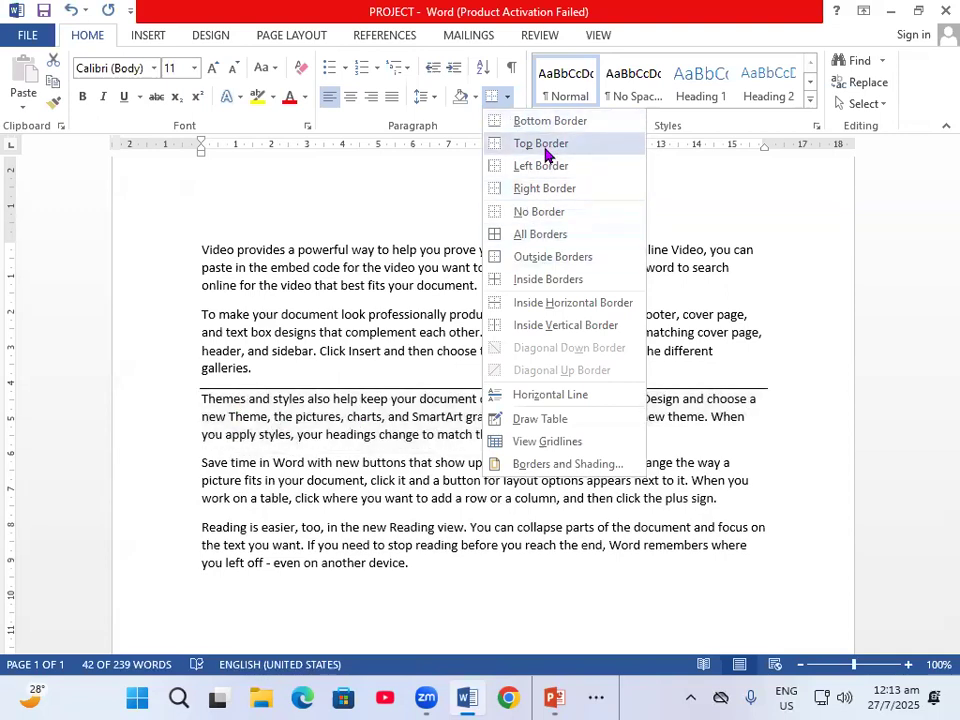
click(552, 257)
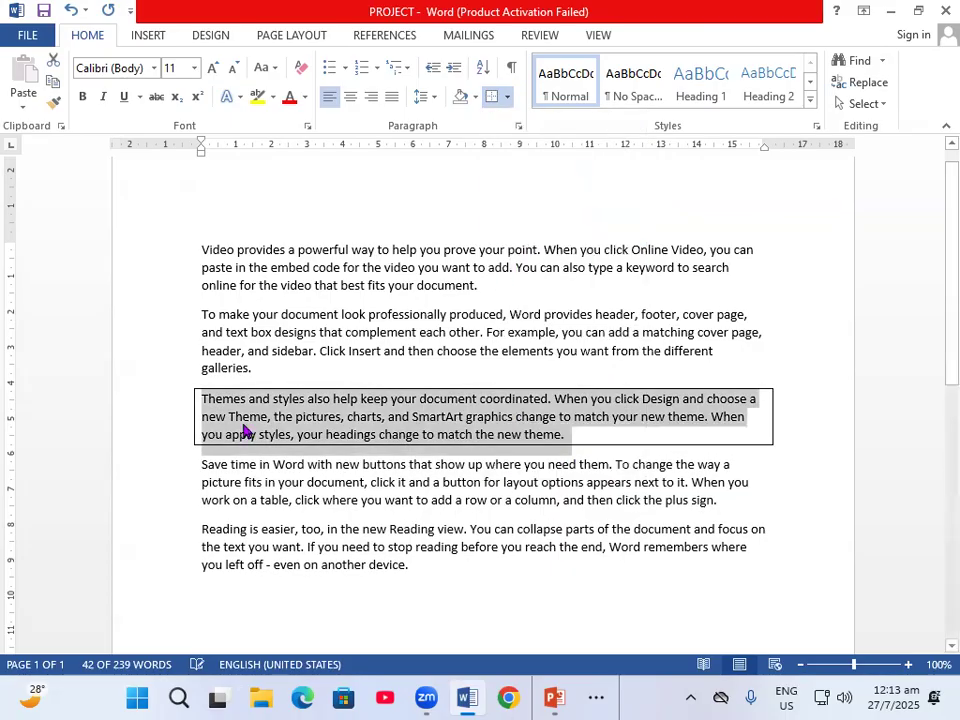
click(799, 465)
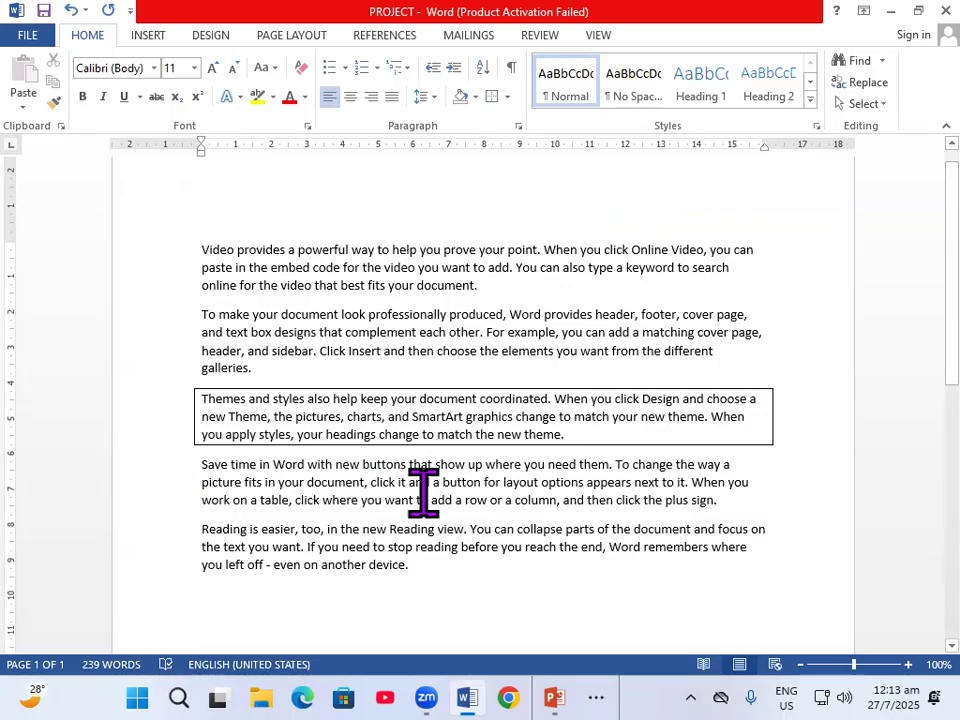
- Check the next task on the PowerPoint slide and open the page border settings for the Word document
key(alt+Tab)
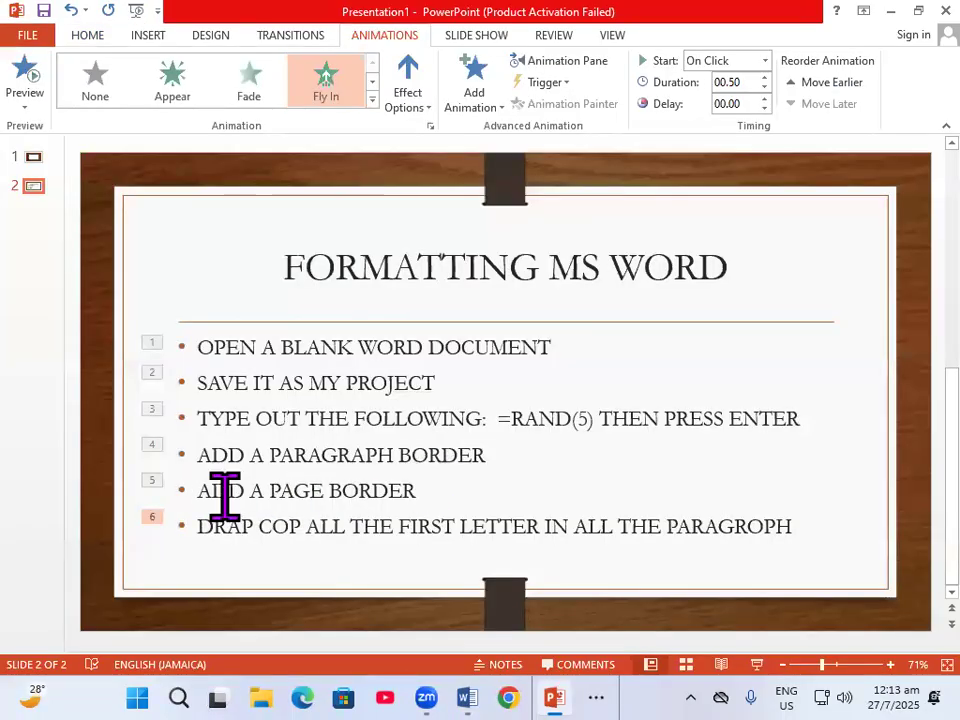
click(478, 697)
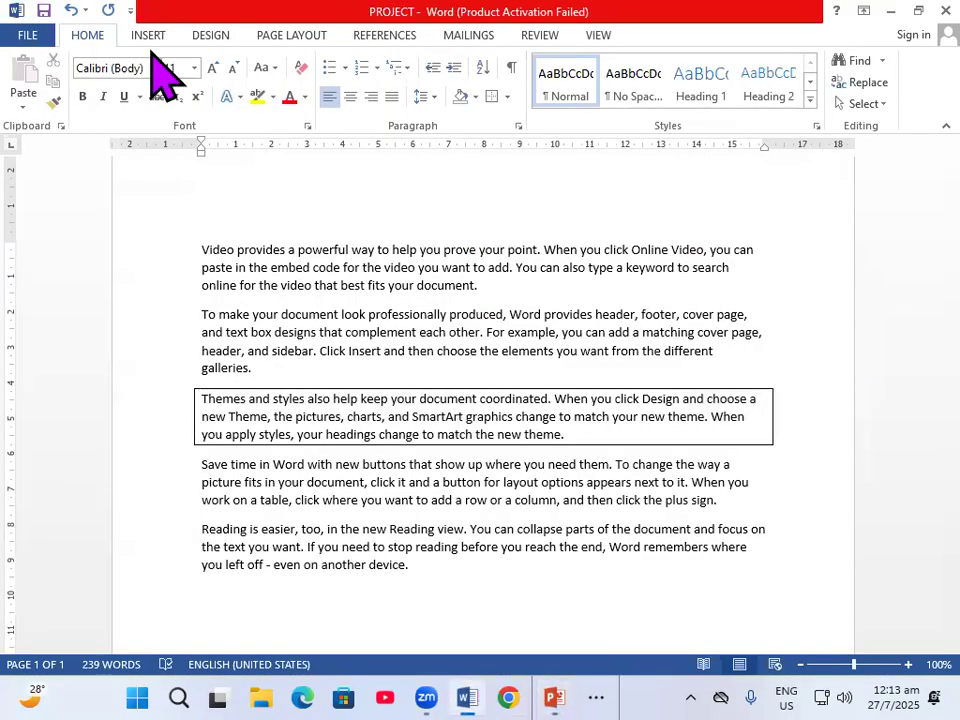
click(203, 38)
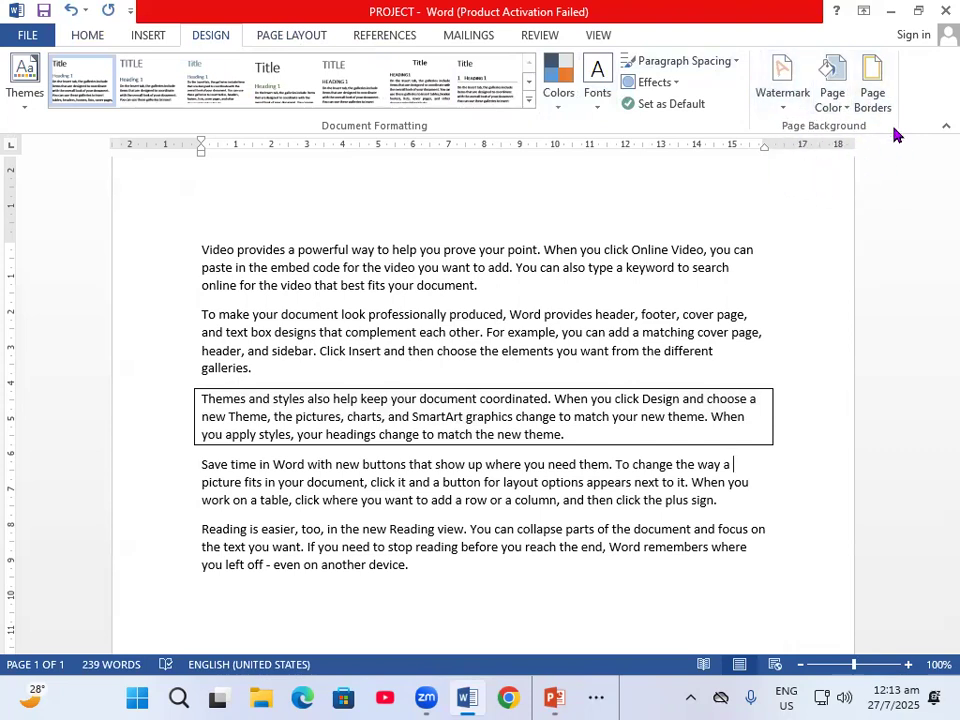
click(868, 88)
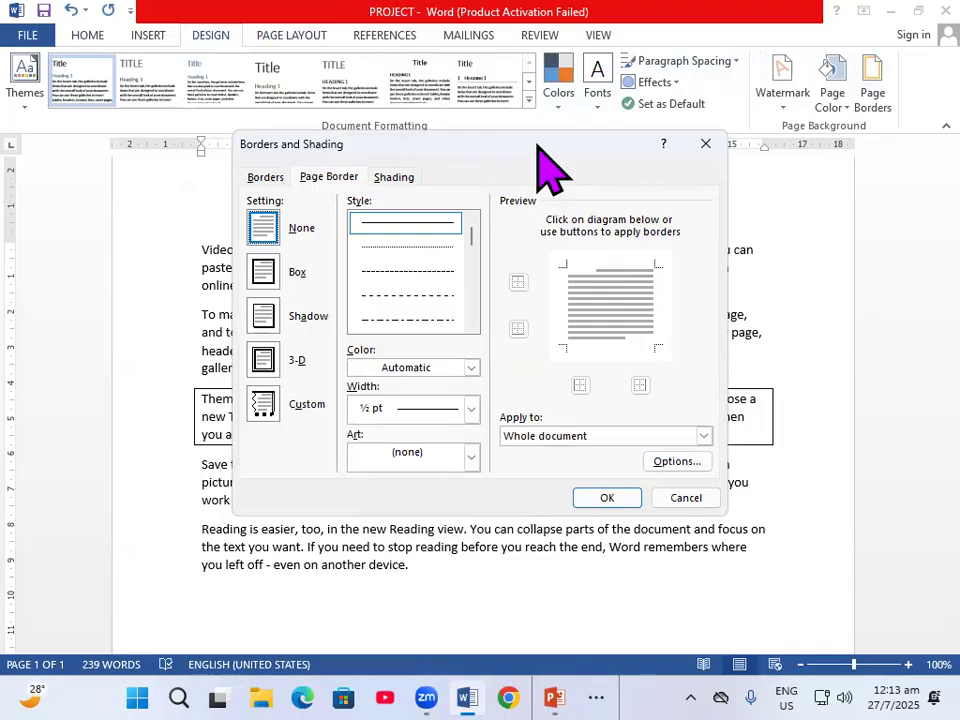
drag(540, 150, 730, 139)
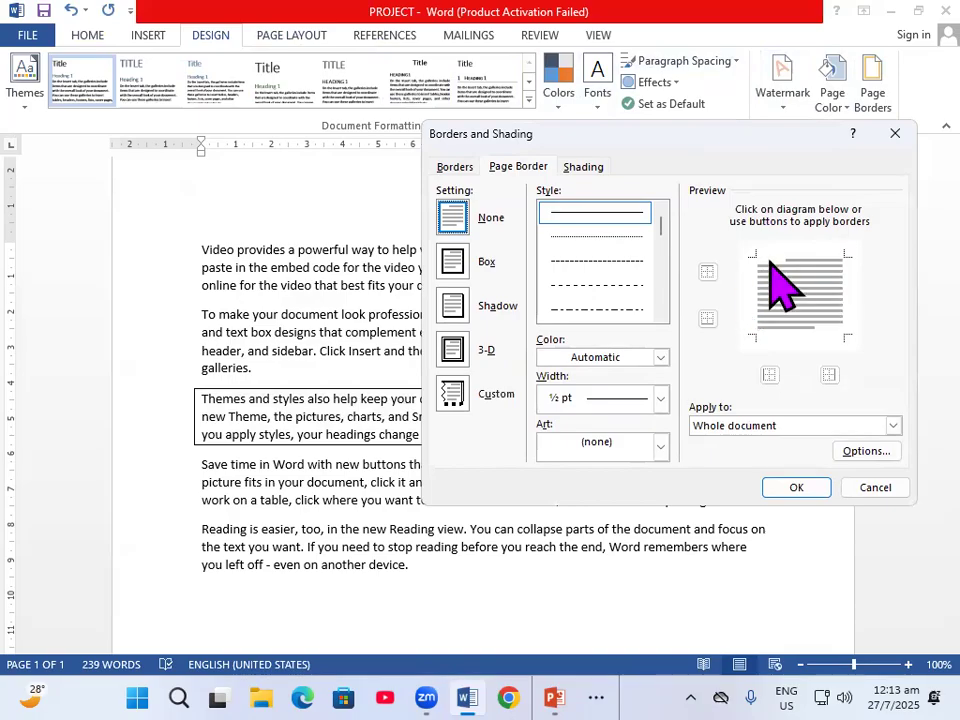
- Try the dashed, dash-dot, thick double and double wavy line styles and the red apple art as page border
click(567, 261)
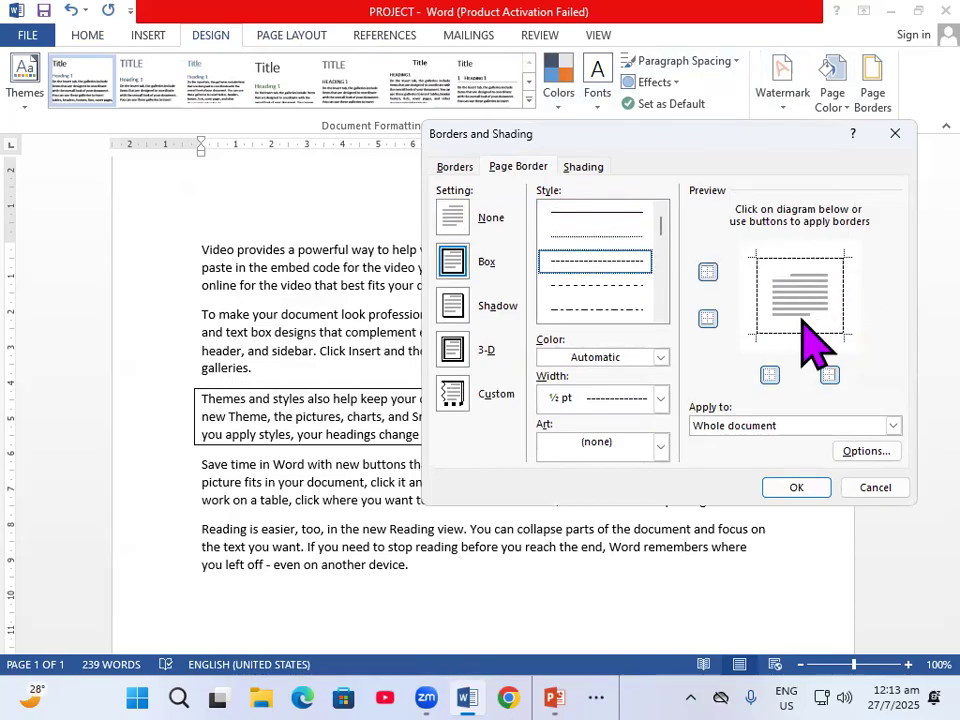
click(604, 310)
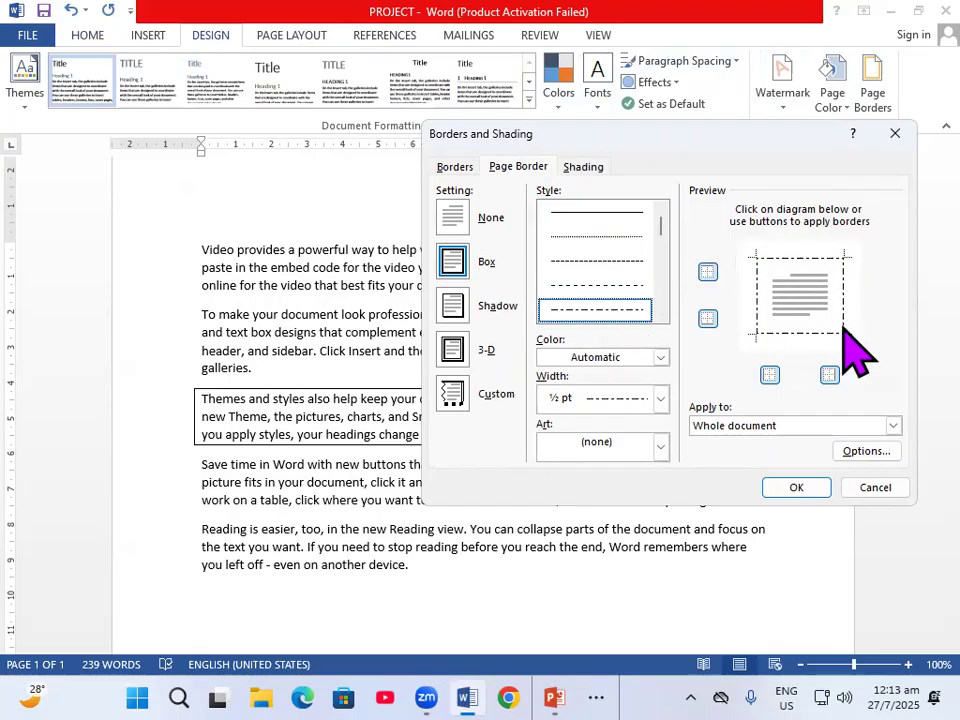
scroll(609, 289, down, 3)
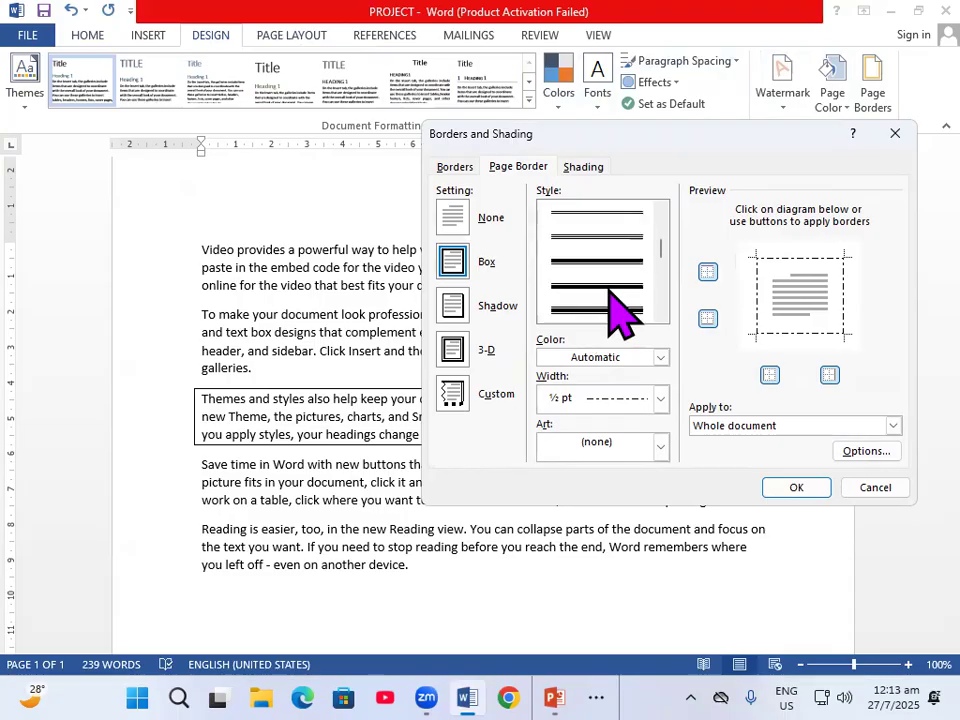
click(619, 311)
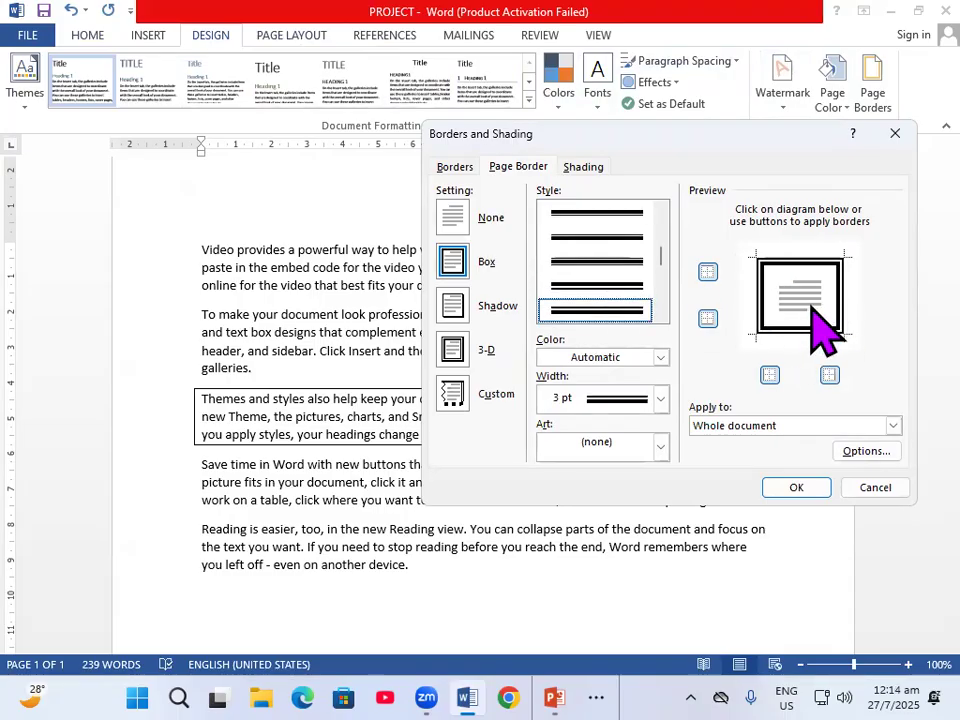
scroll(615, 318, down, 3)
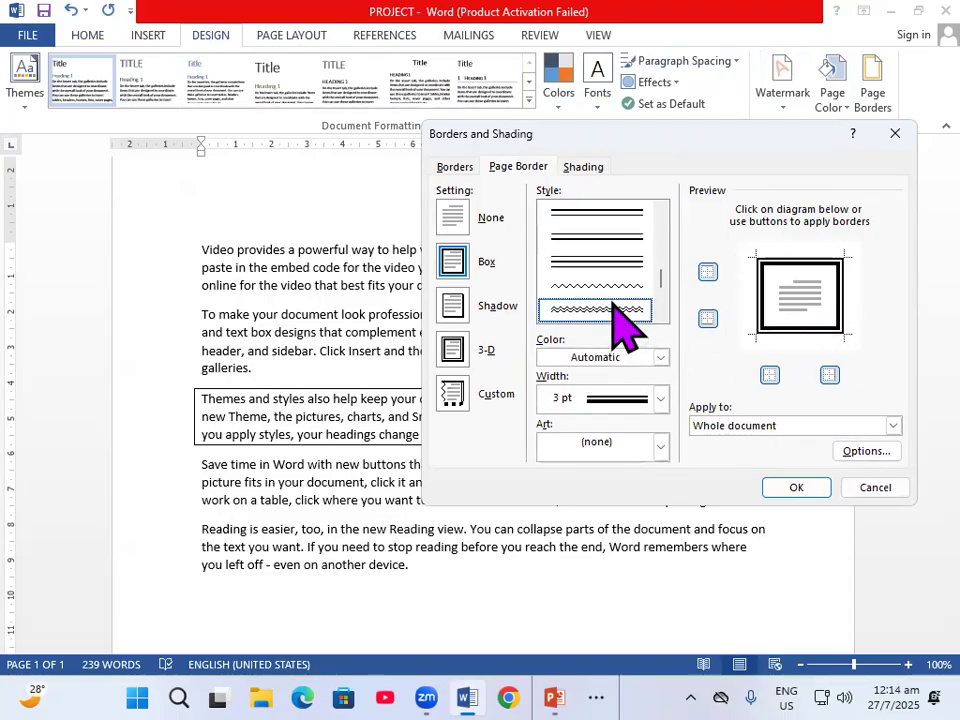
click(619, 312)
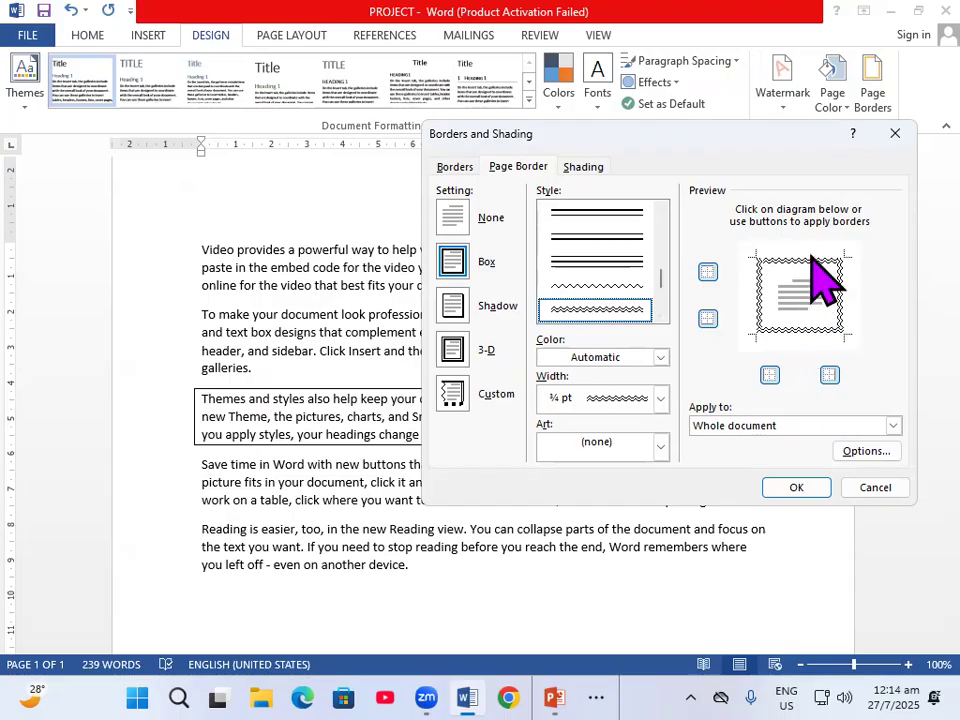
click(659, 447)
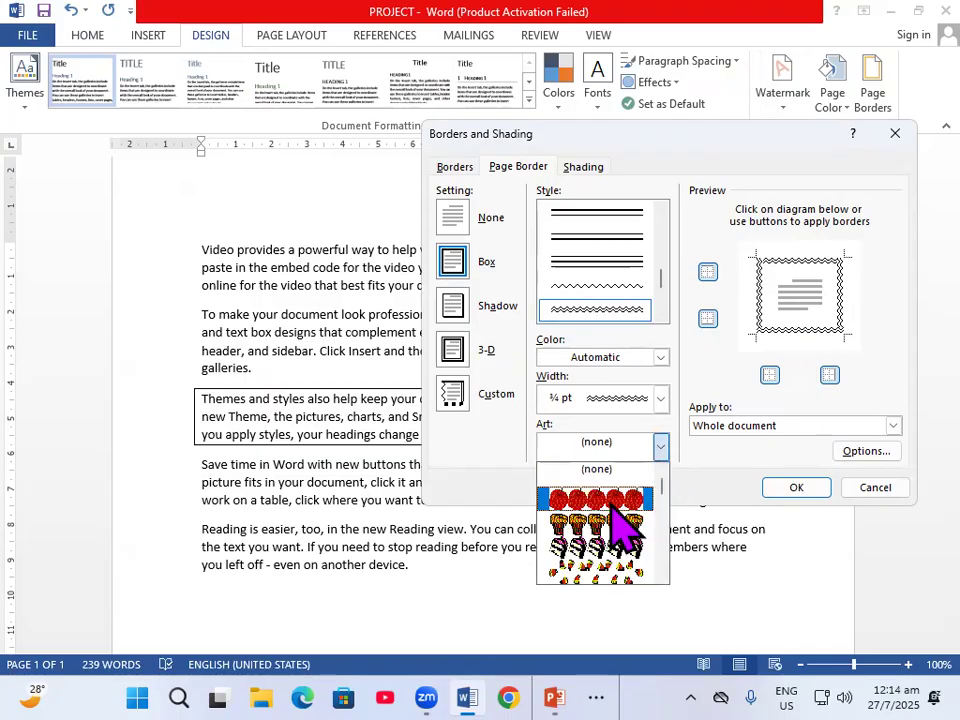
click(612, 503)
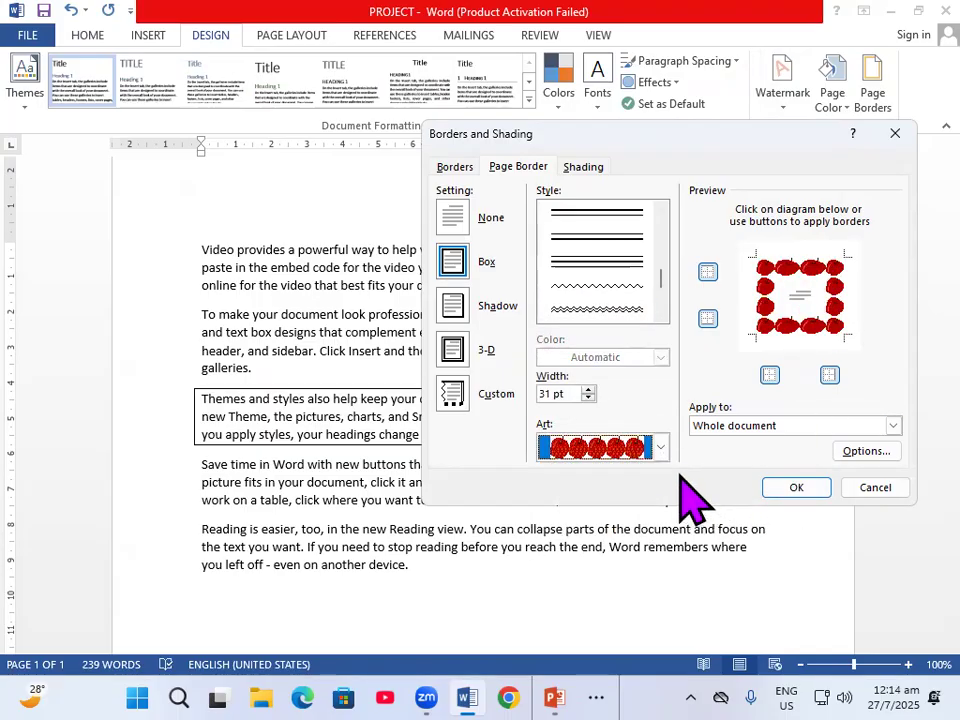
- Choose the teal and purple banded art with decorated corners as the page border for the whole document
click(659, 447)
scroll(600, 565, down, 1)
scroll(597, 557, down, 6)
scroll(604, 577, down, 2)
scroll(600, 560, down, 8)
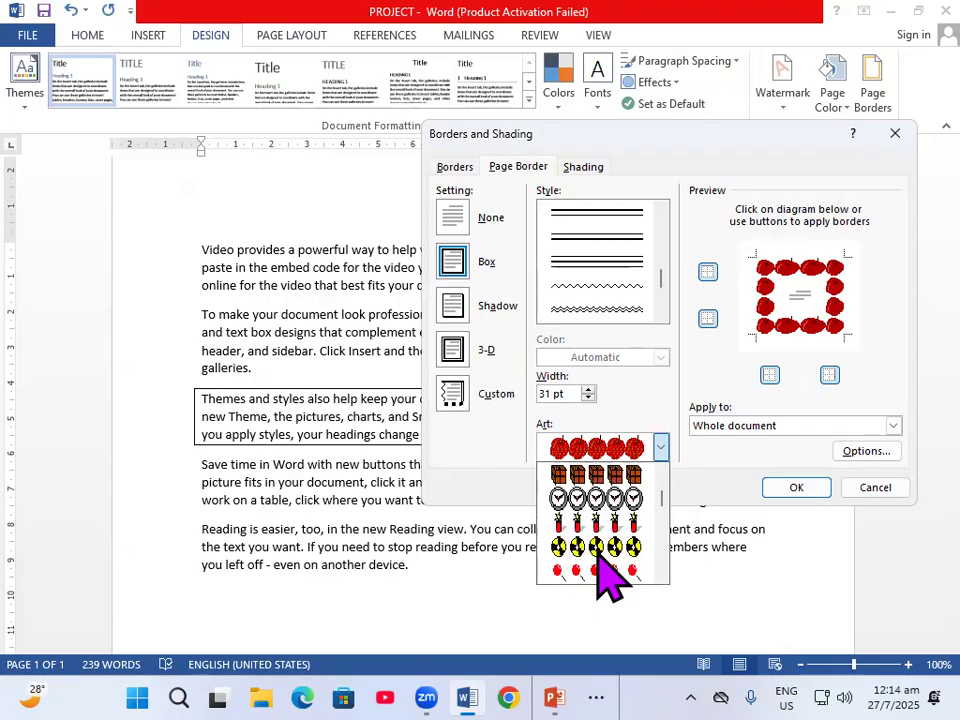
scroll(607, 578, down, 2)
scroll(607, 578, down, 4)
scroll(600, 562, down, 6)
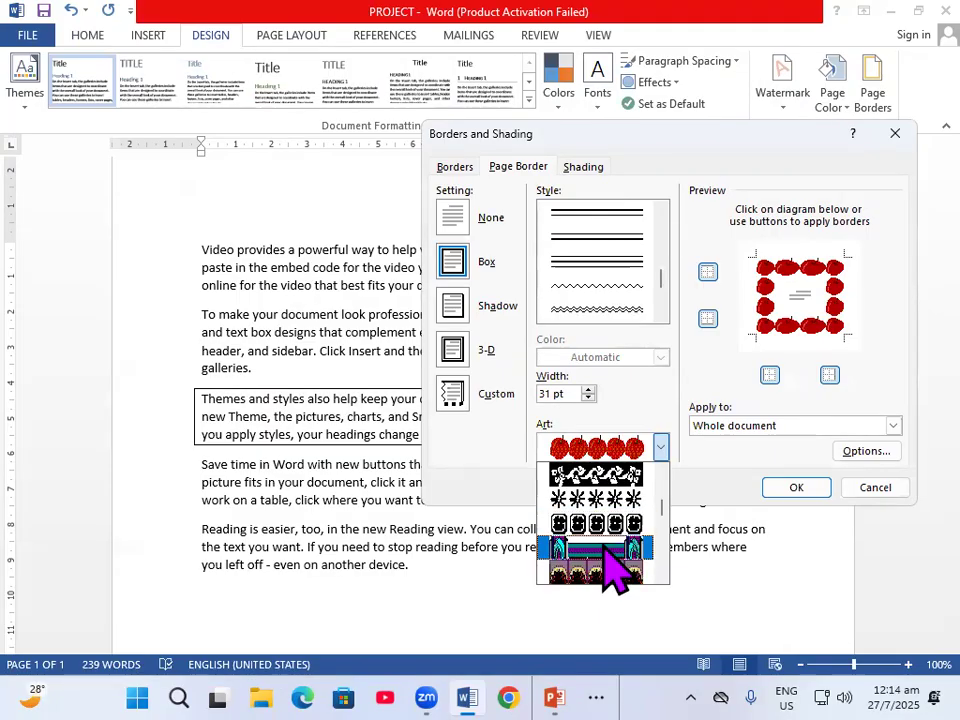
click(602, 548)
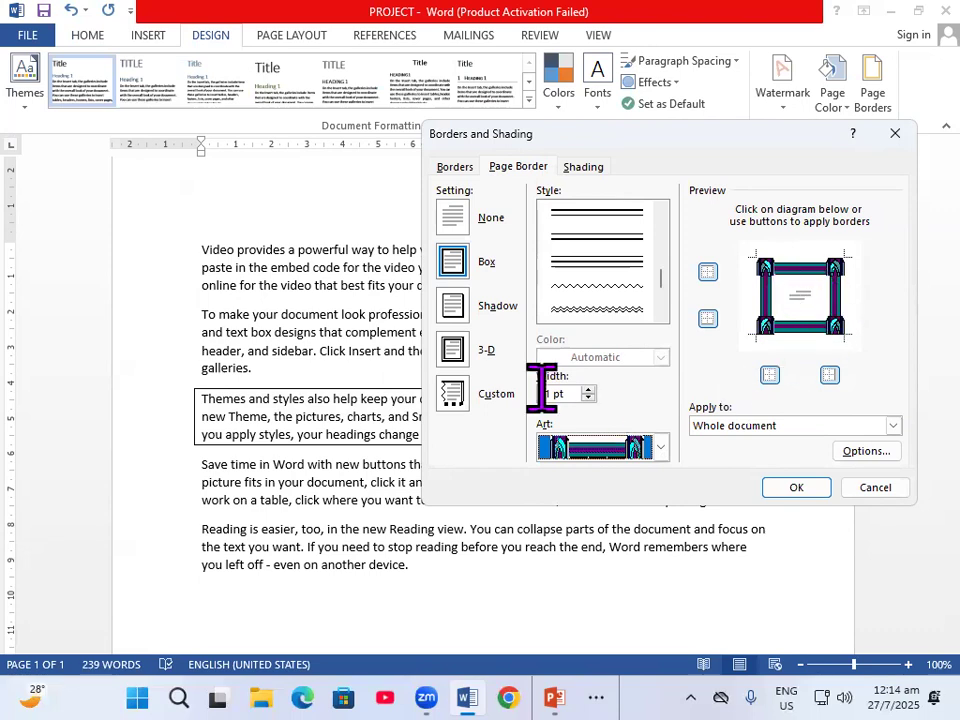
- Set the art page border's width to 10 pt, apply it to the whole document and look over the page
click(588, 395)
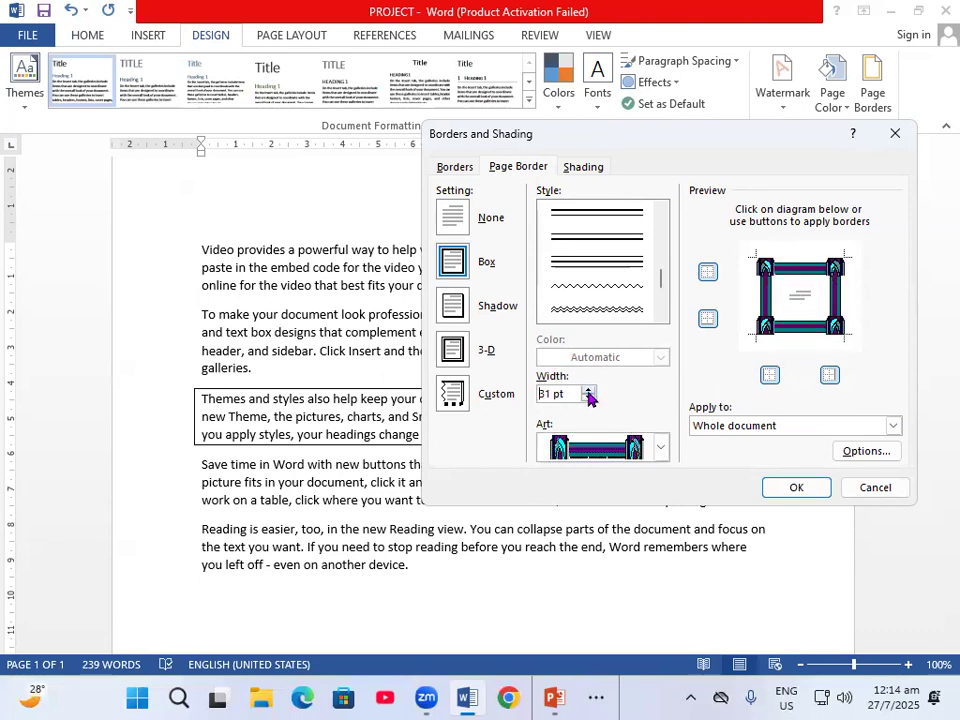
click(588, 399)
click(588, 399)
click(588, 399)
click(588, 399)
click(588, 399)
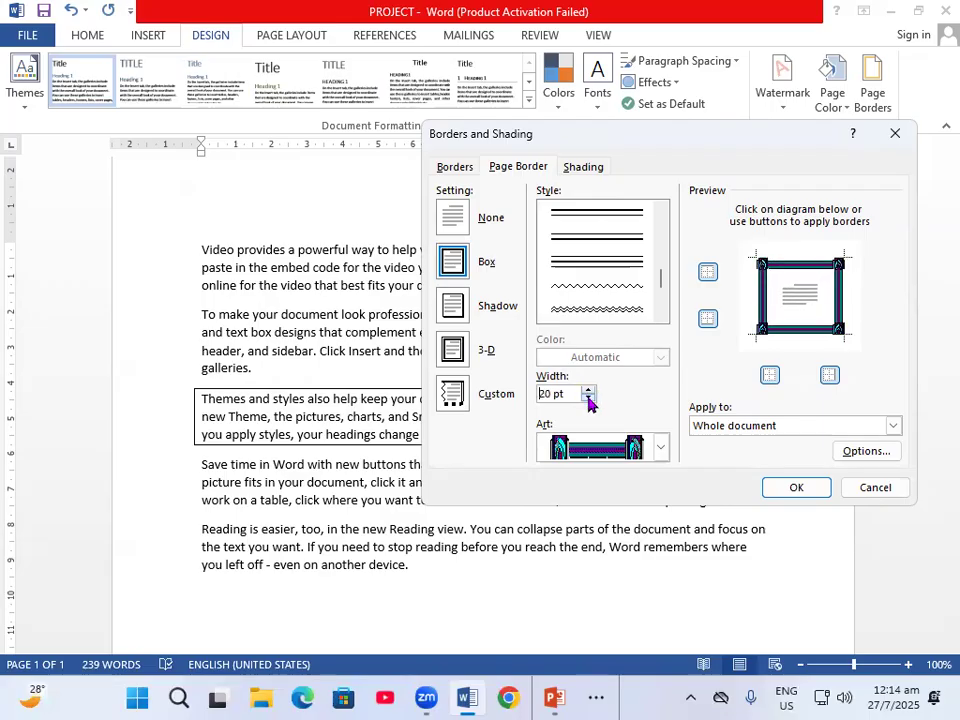
click(588, 399)
click(588, 399)
click(588, 399)
click(588, 399)
click(588, 399)
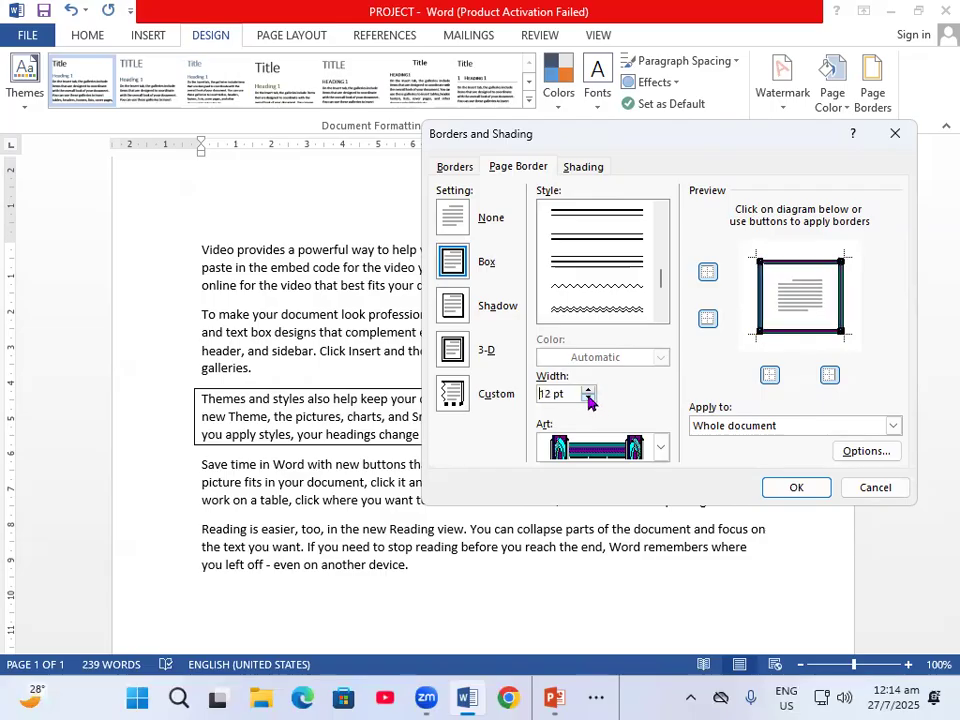
click(588, 399)
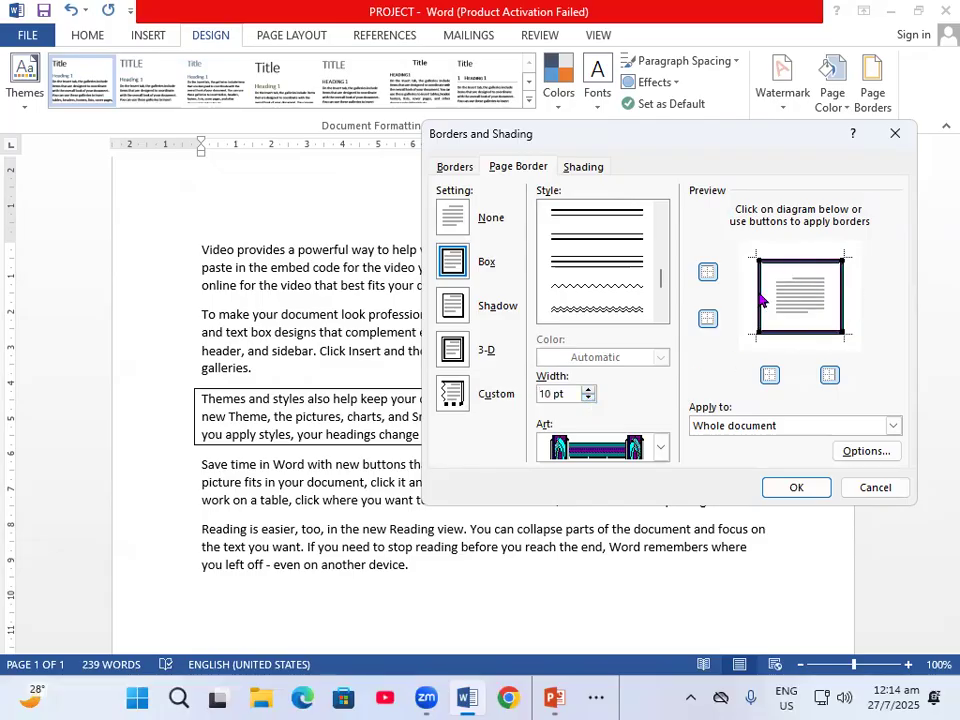
click(803, 489)
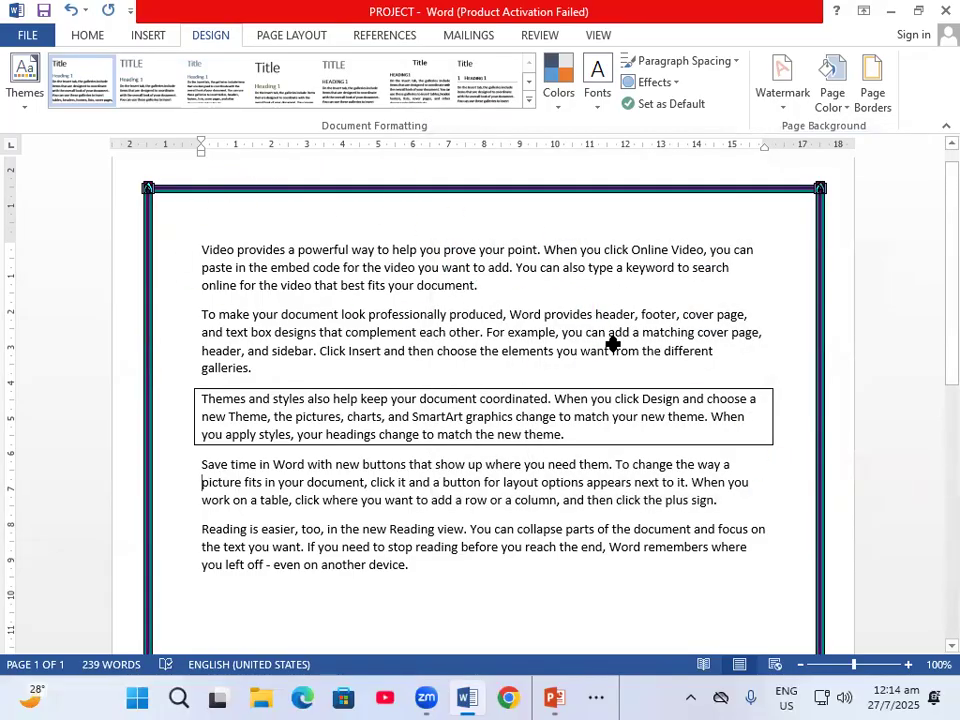
scroll(632, 410, down, 8)
scroll(631, 404, up, 3)
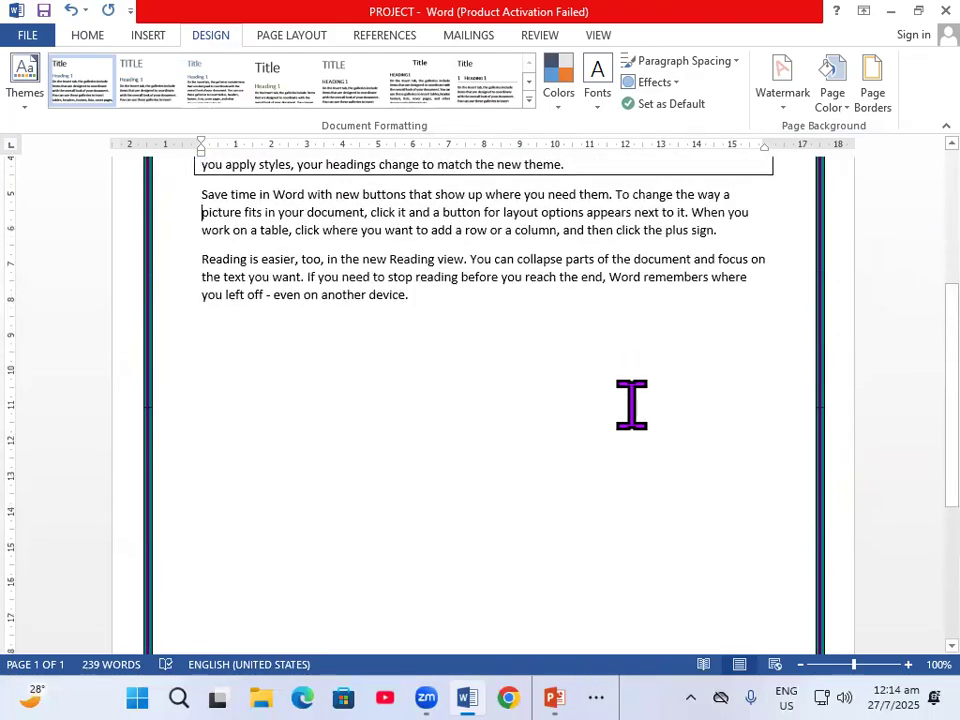
scroll(632, 405, up, 6)
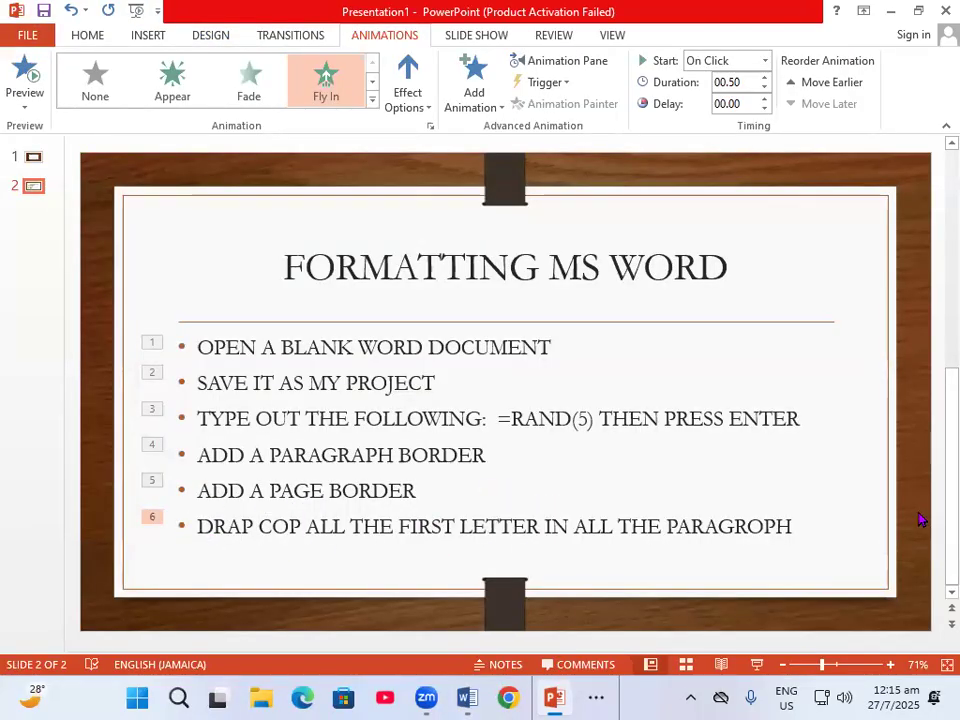
- Switch from the PowerPoint task slide to the Word document and apply a Dropped drop cap to the V of the first paragraph, "Video provides"
click(466, 697)
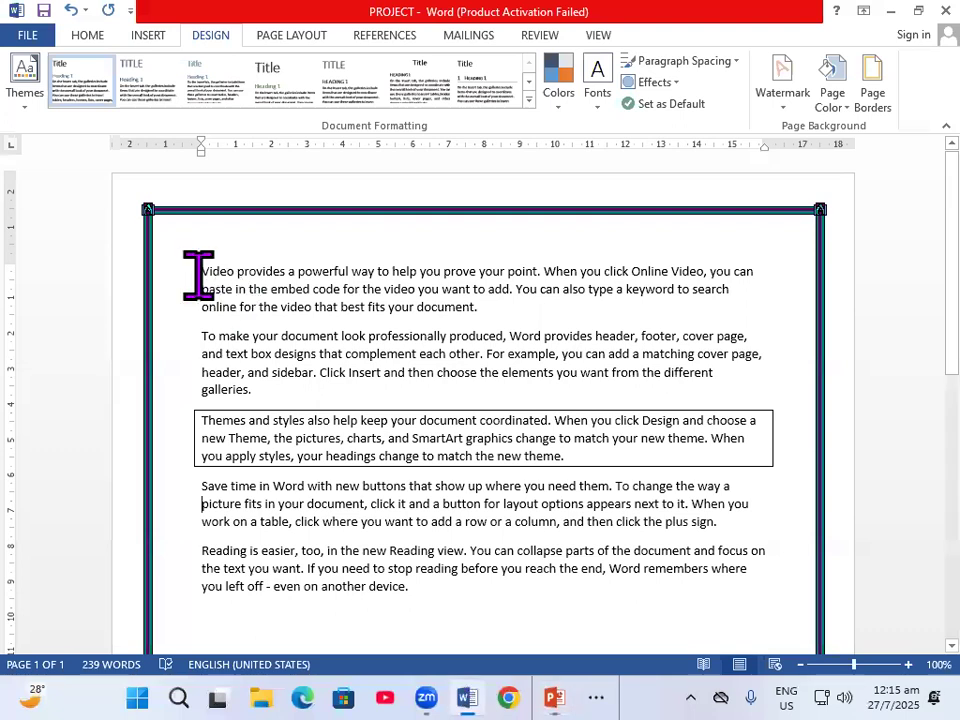
drag(202, 271, 209, 272)
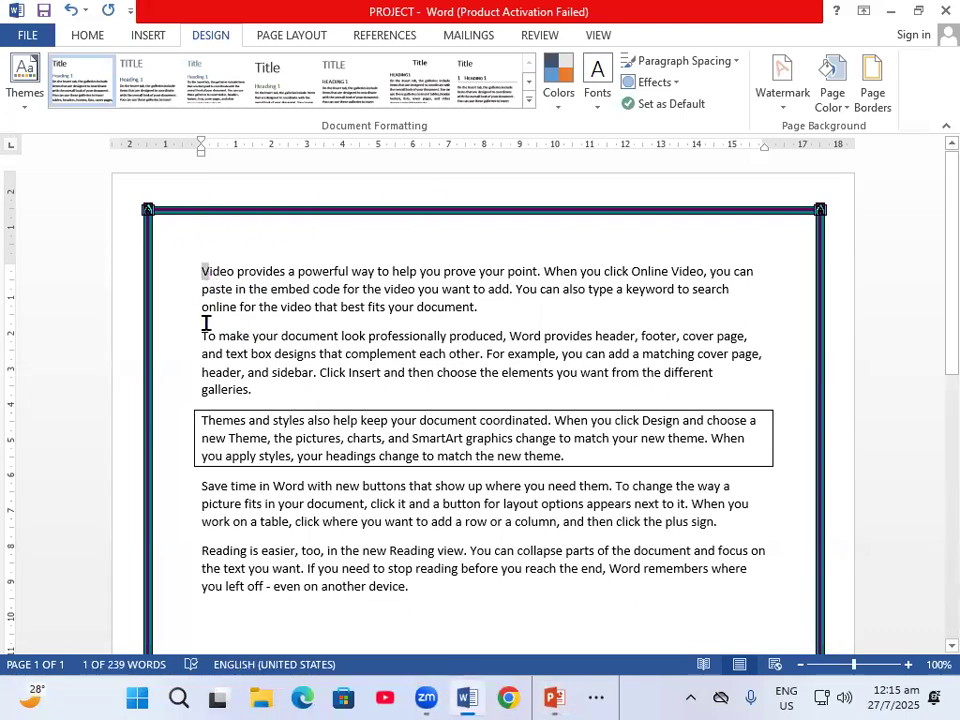
click(148, 40)
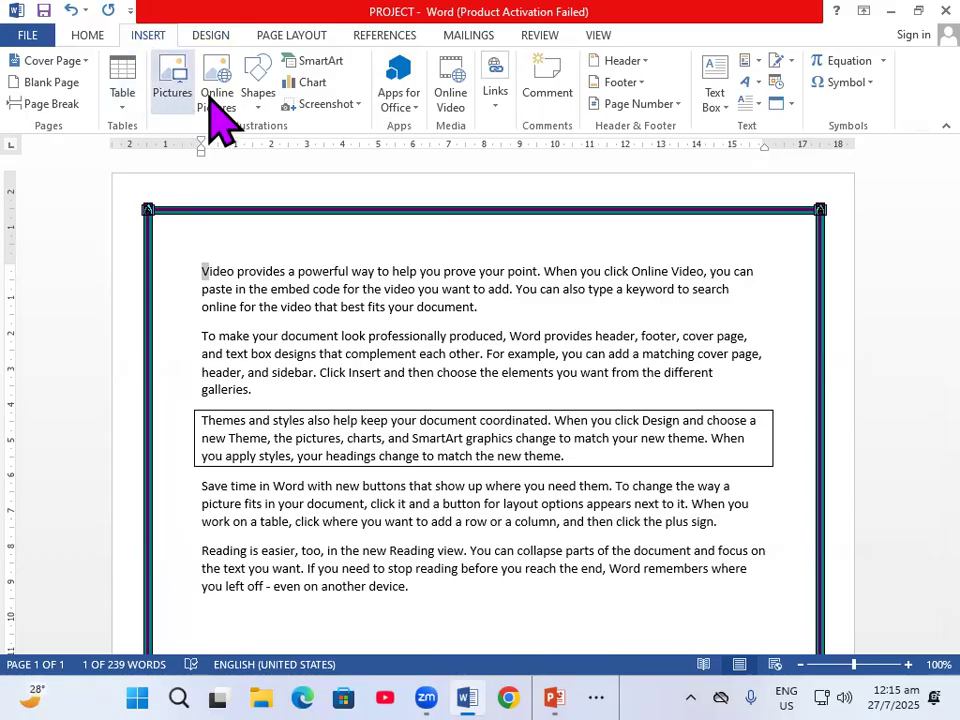
click(760, 104)
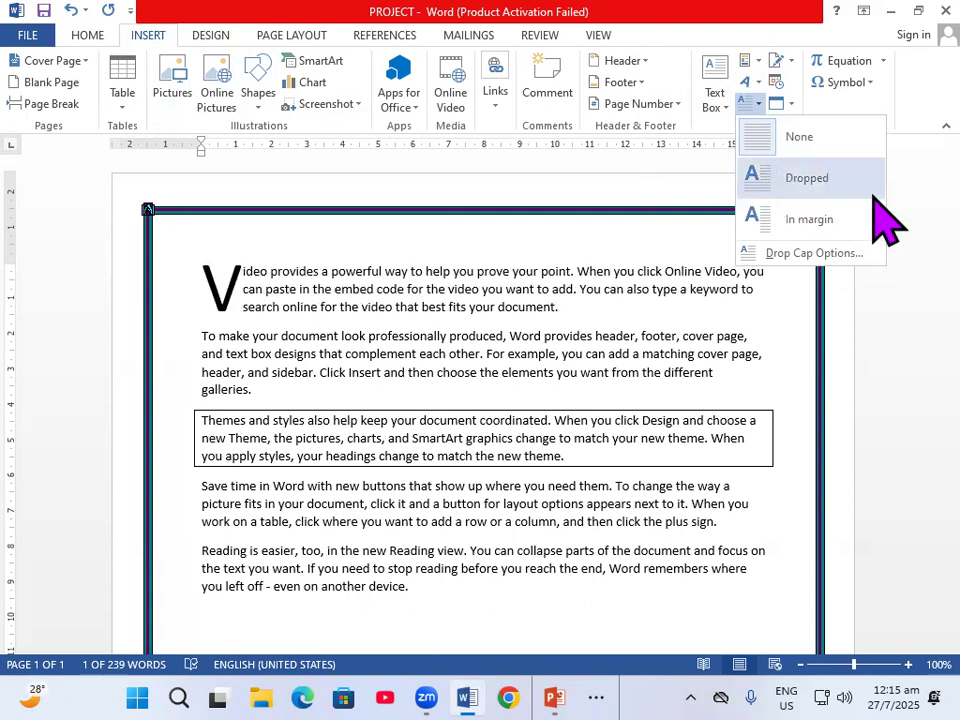
click(797, 175)
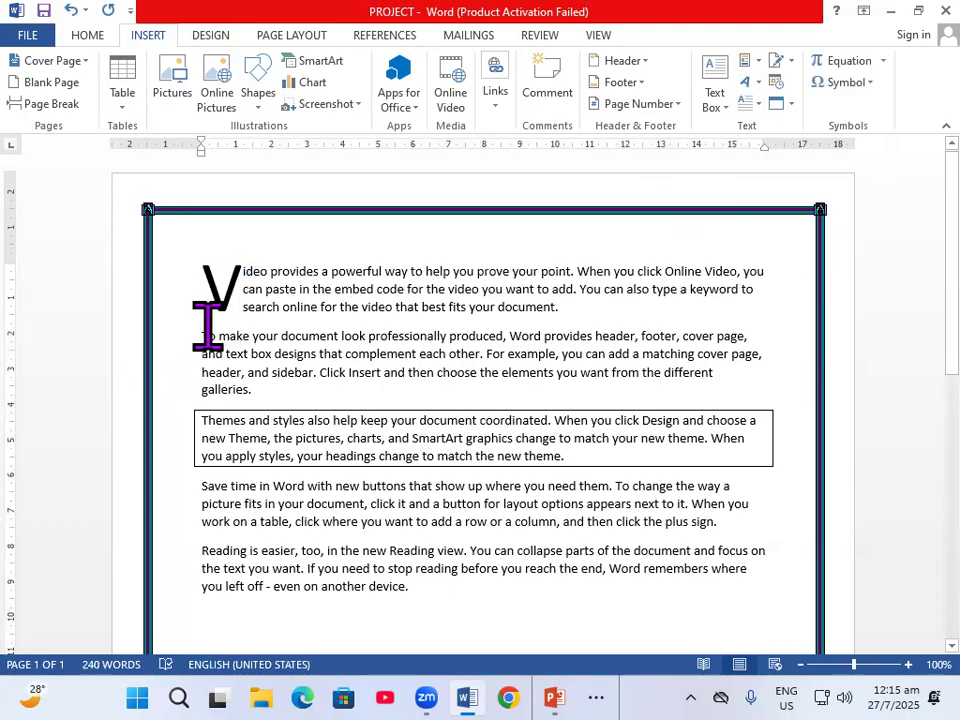
- Apply a Dropped drop cap to the first letter, T, of the second paragraph, "To make your document"
triple_click(197, 329)
click(203, 332)
click(226, 352)
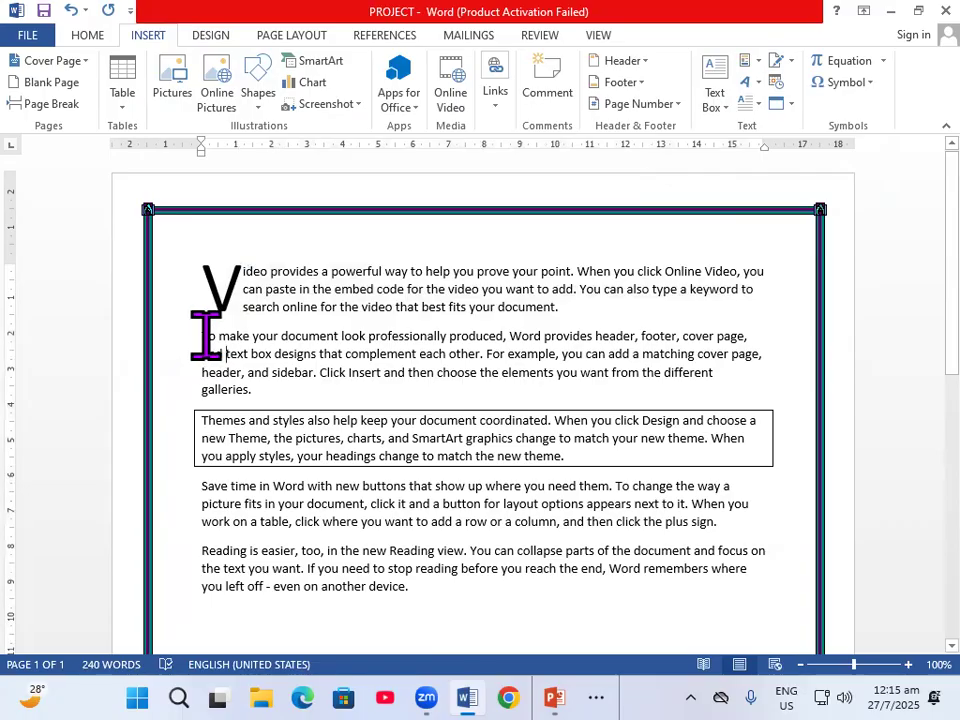
drag(203, 336, 210, 337)
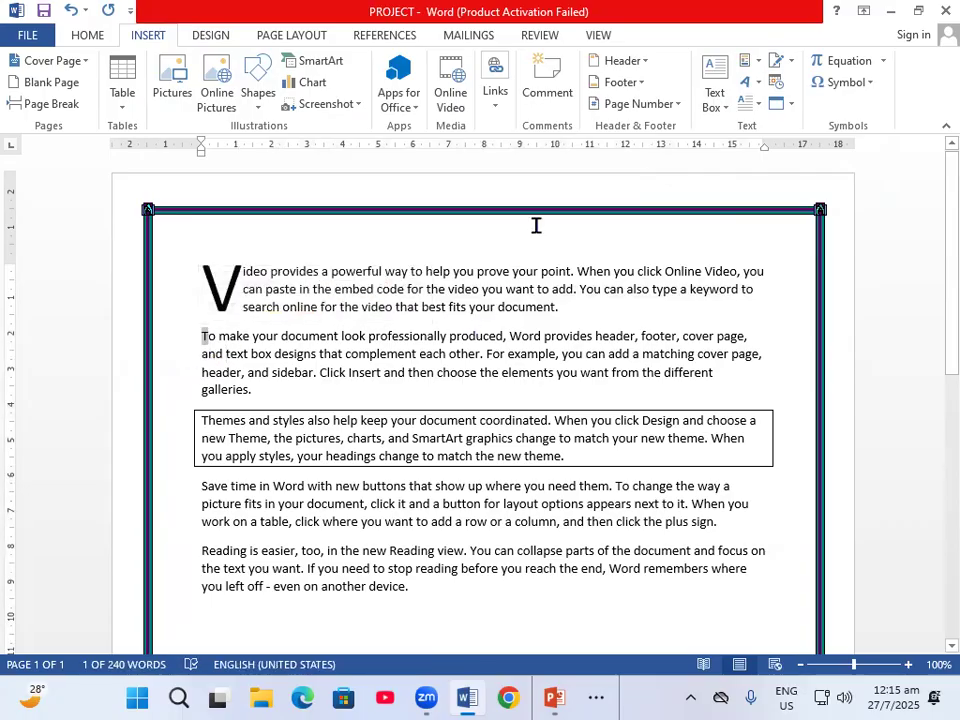
click(754, 104)
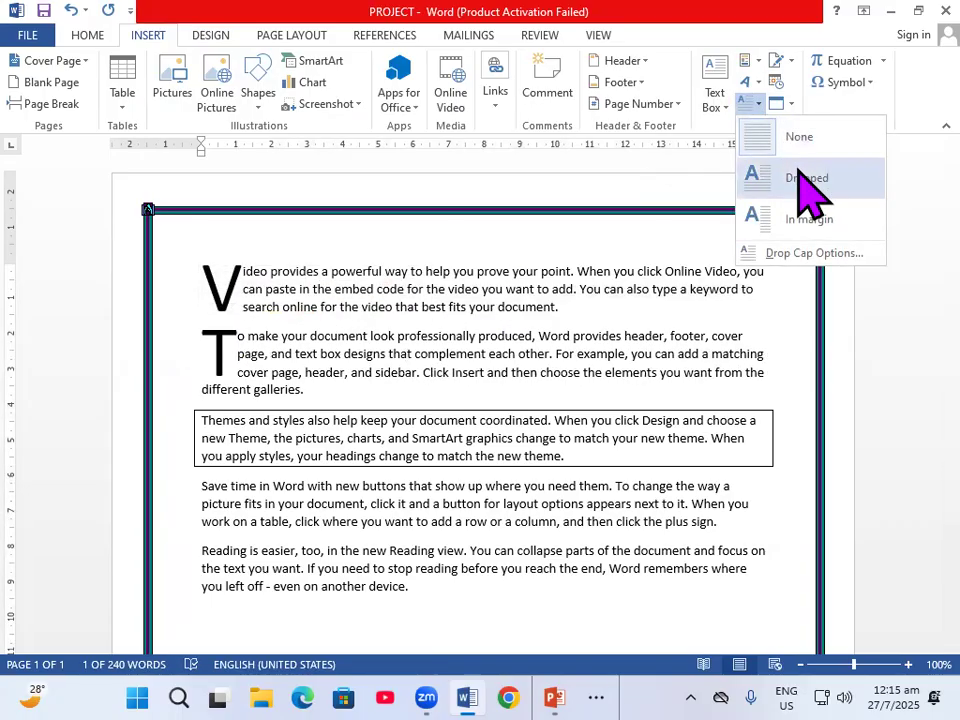
click(799, 176)
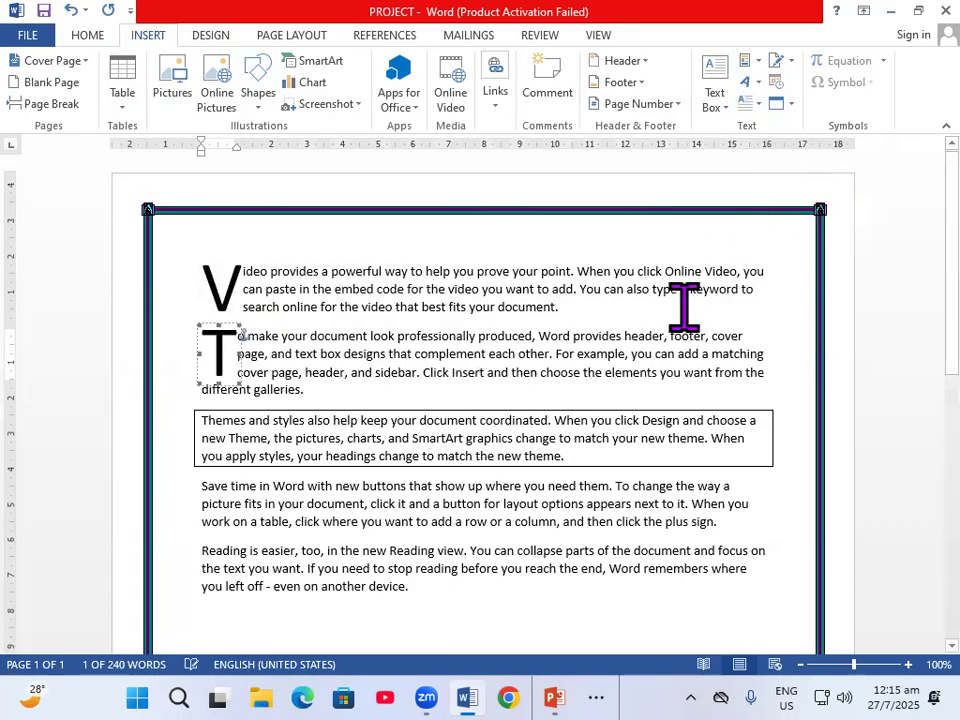
- Apply a Dropped drop cap to the first letter, T, of the bordered third paragraph, "Themes and styles"
click(197, 421)
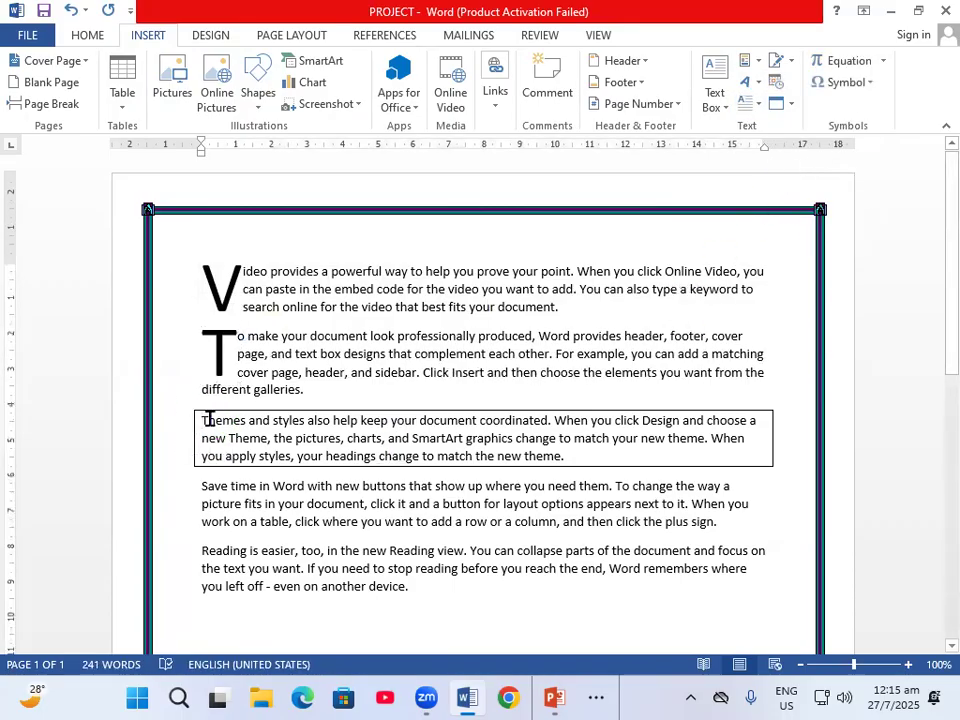
drag(200, 420, 209, 420)
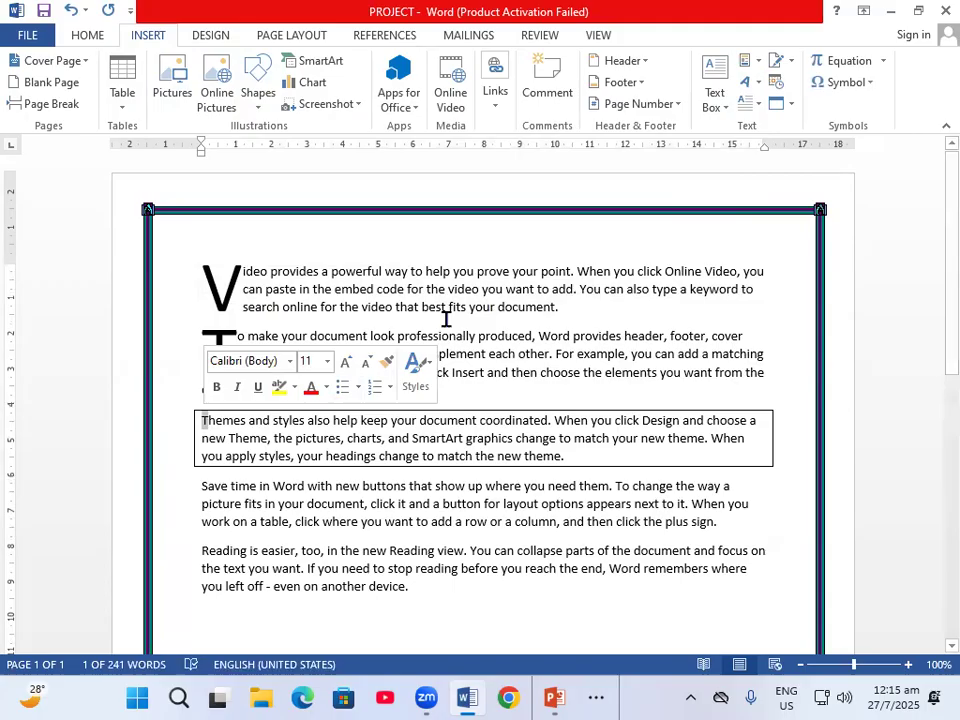
click(757, 108)
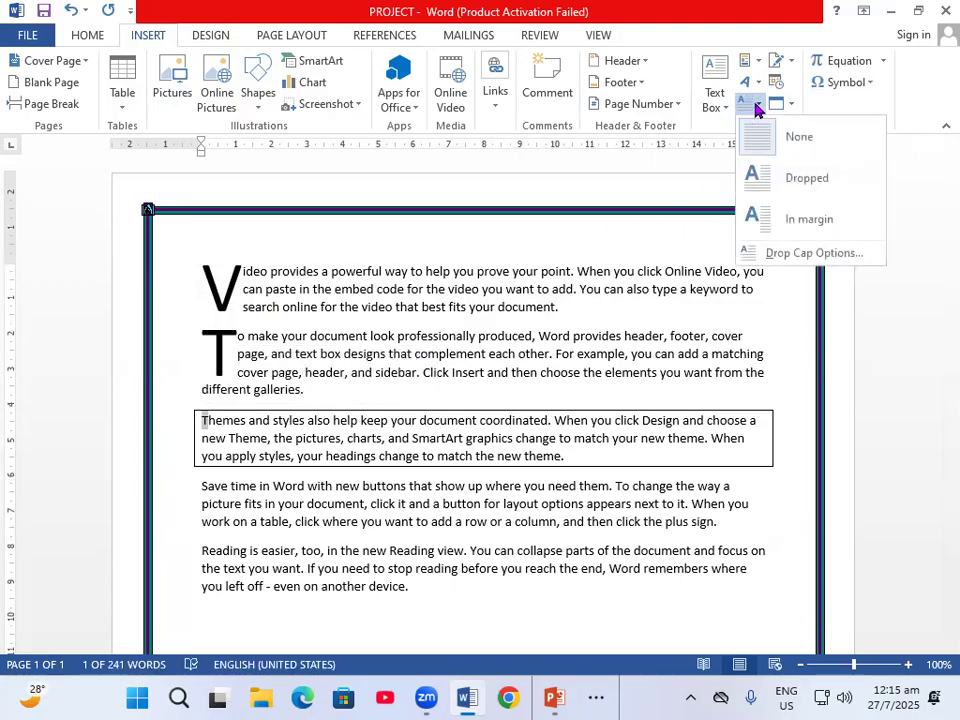
click(778, 173)
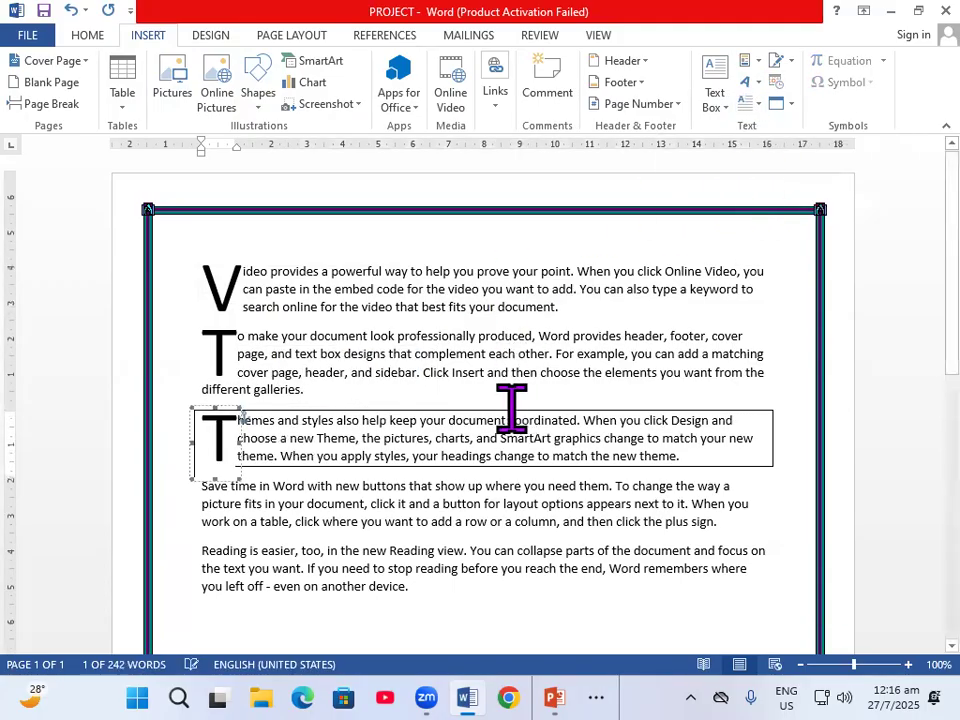
- Apply a Dropped drop cap to the first letter, R, of the last paragraph, "Reading is easier"
scroll(510, 407, down, 1)
drag(208, 508, 199, 508)
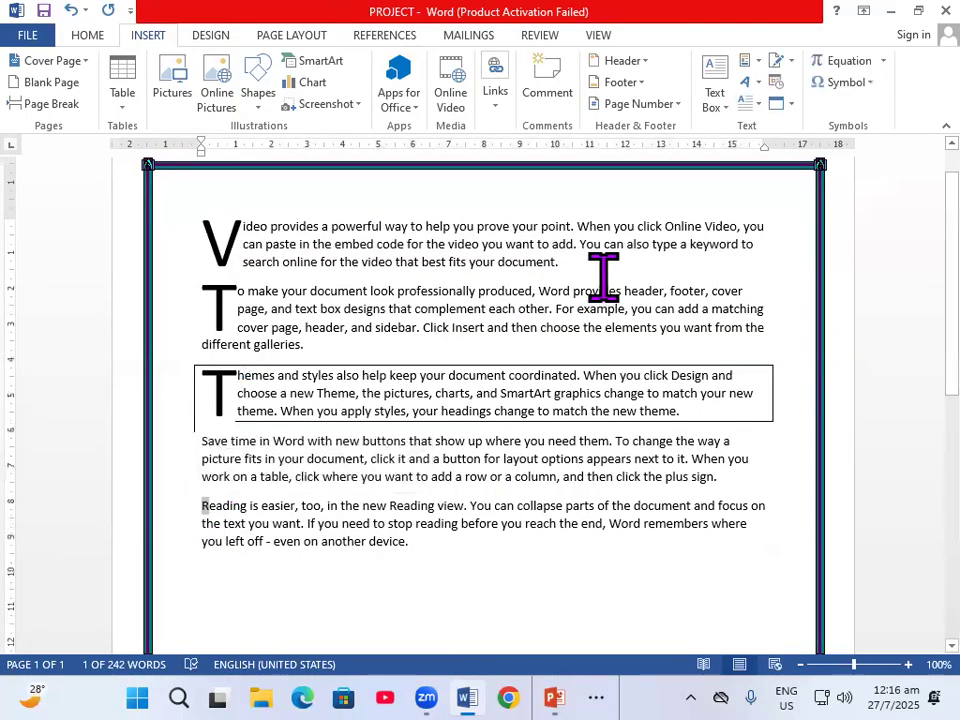
click(724, 106)
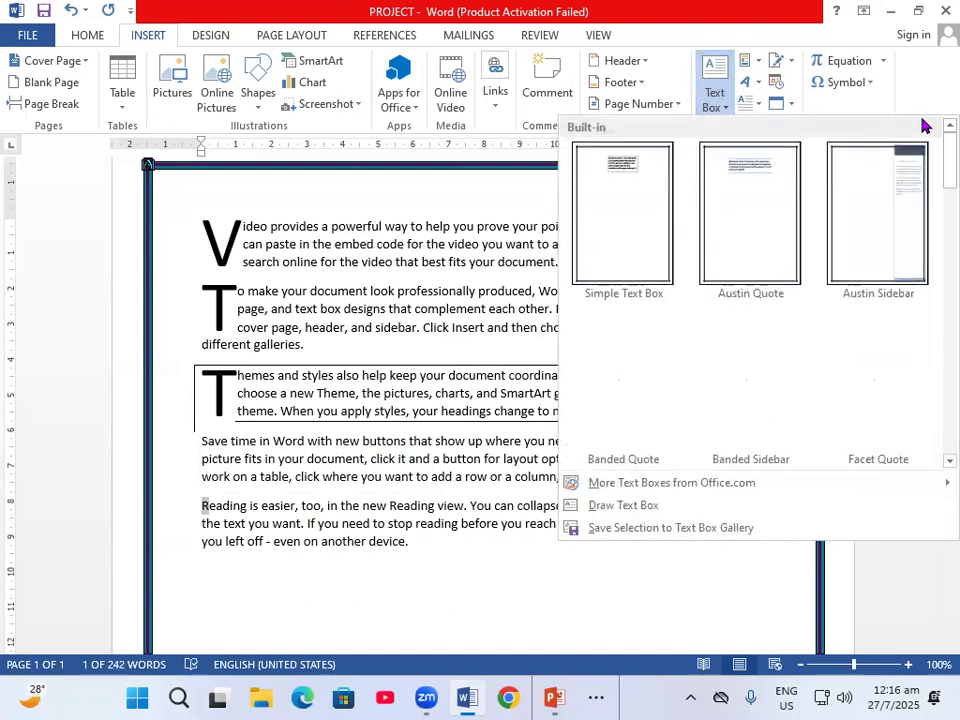
click(908, 117)
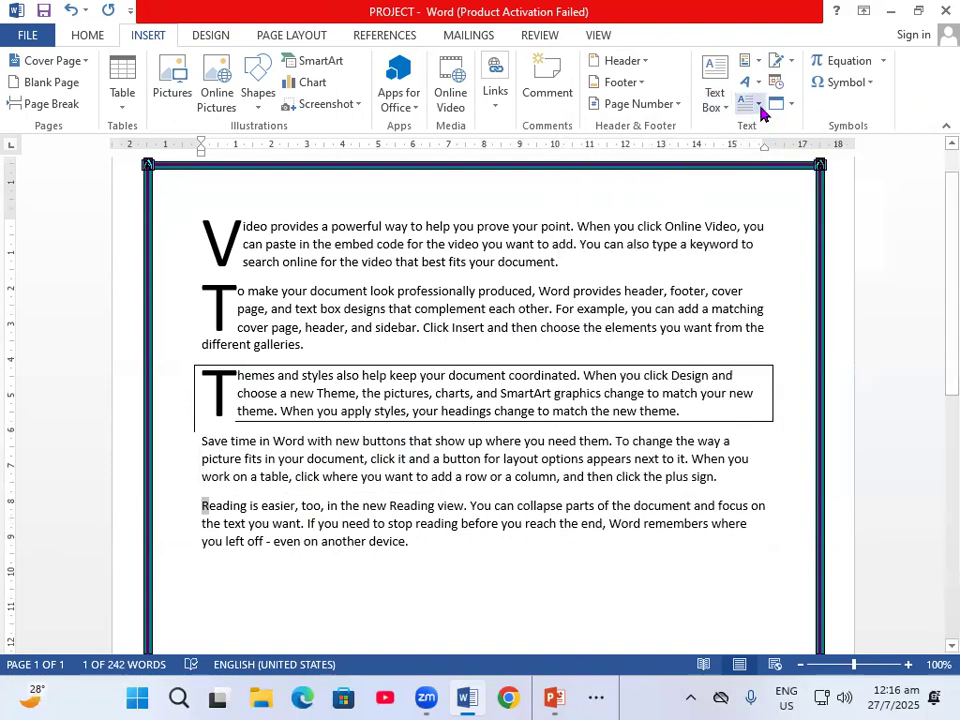
click(758, 103)
click(797, 177)
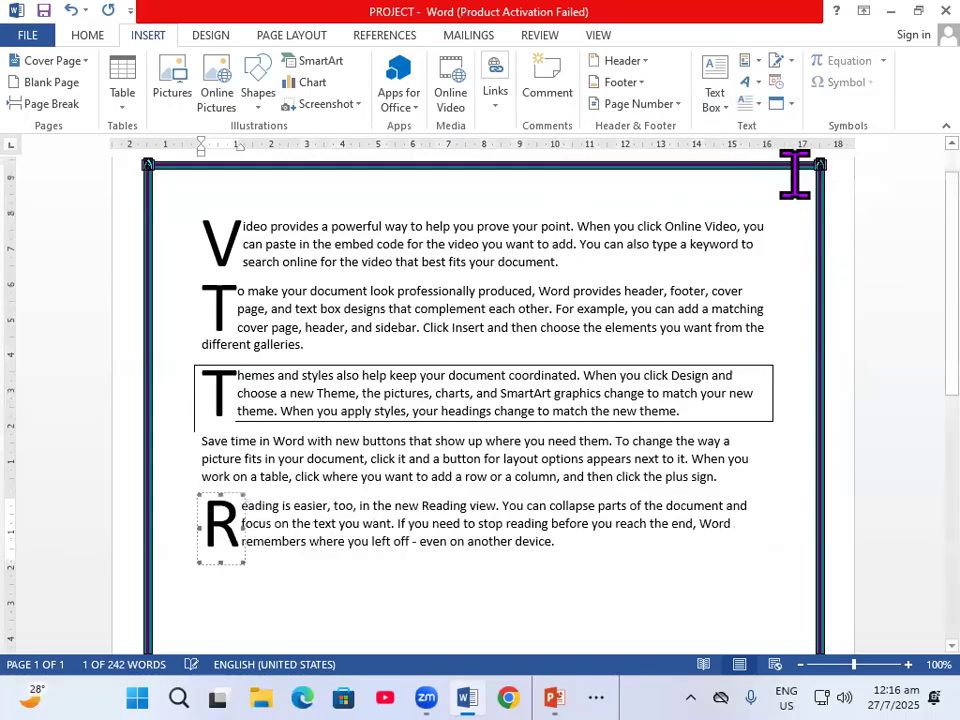